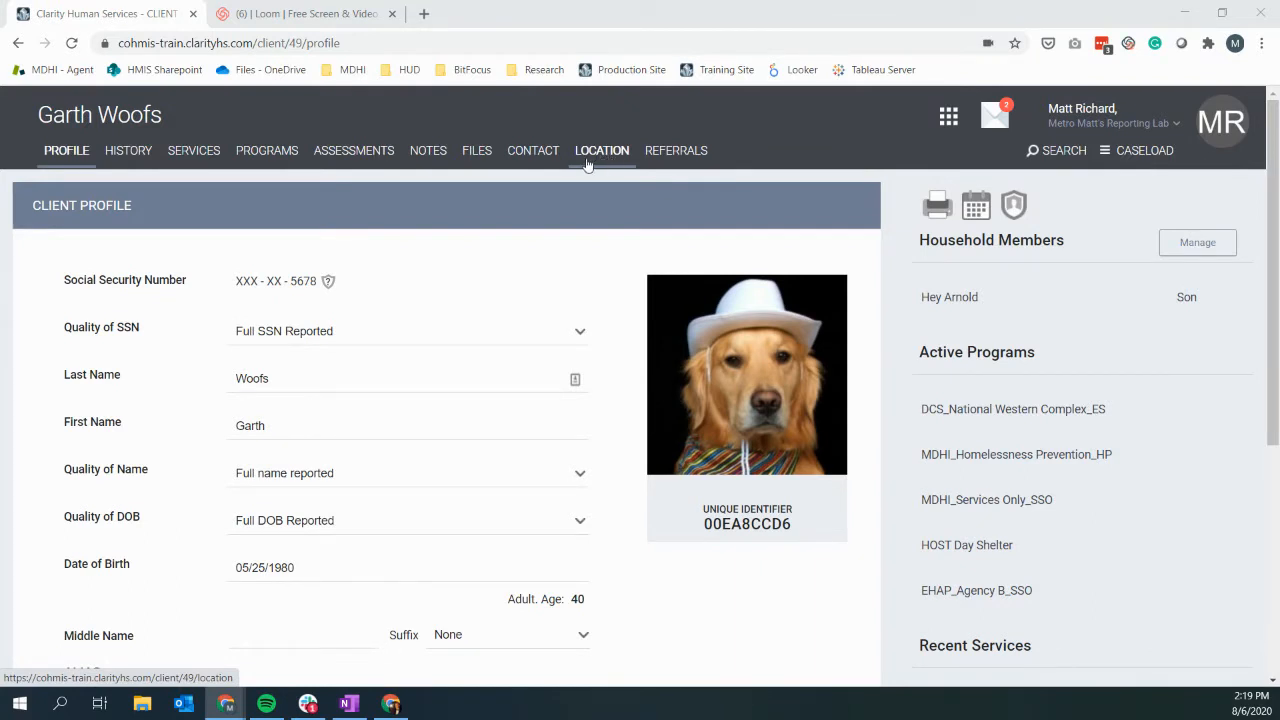
Step: Confirm the client's Location tab shows 'No results found' and start a new address entry
left_click(588, 163)
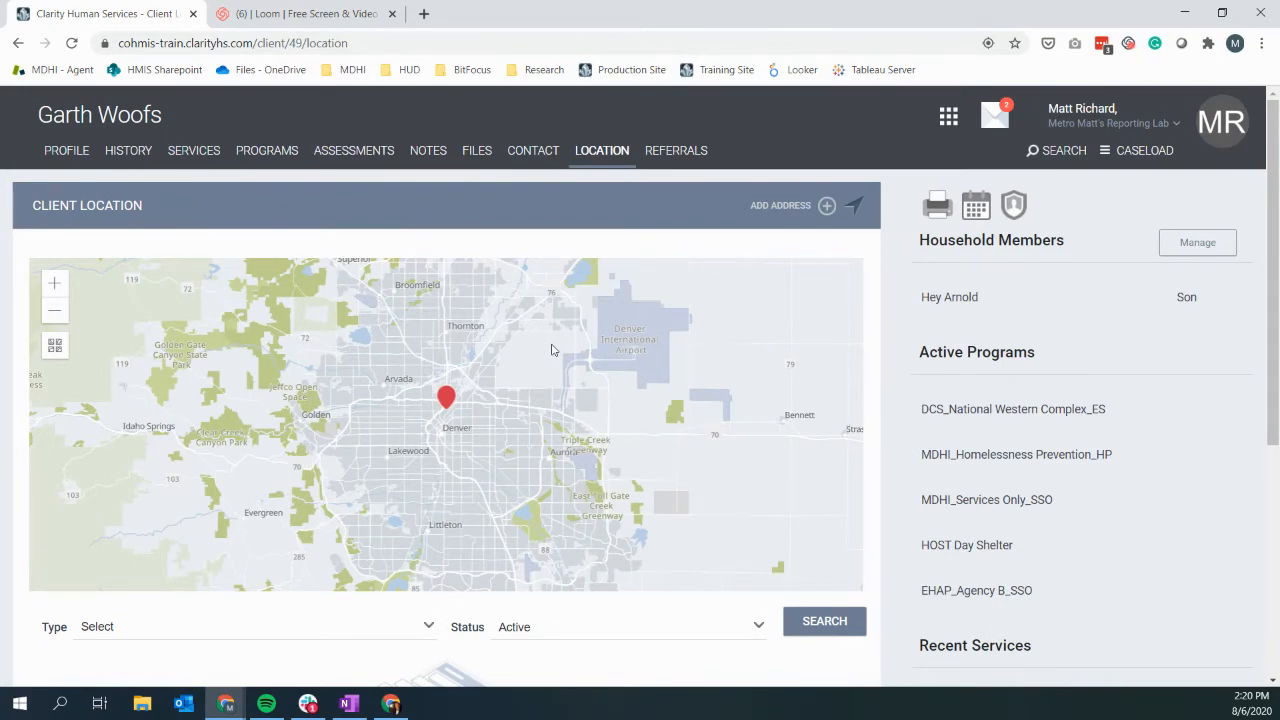
scroll(22, 484, "down", 2)
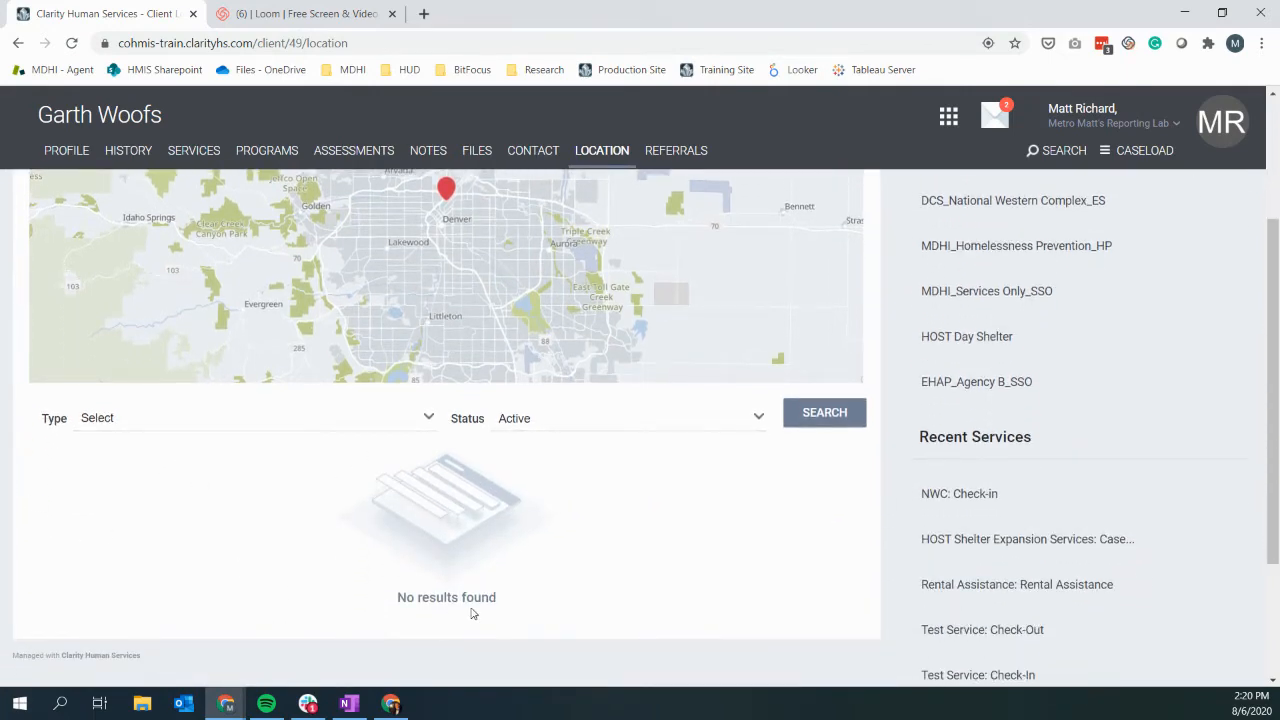
scroll(474, 620, "up", 1)
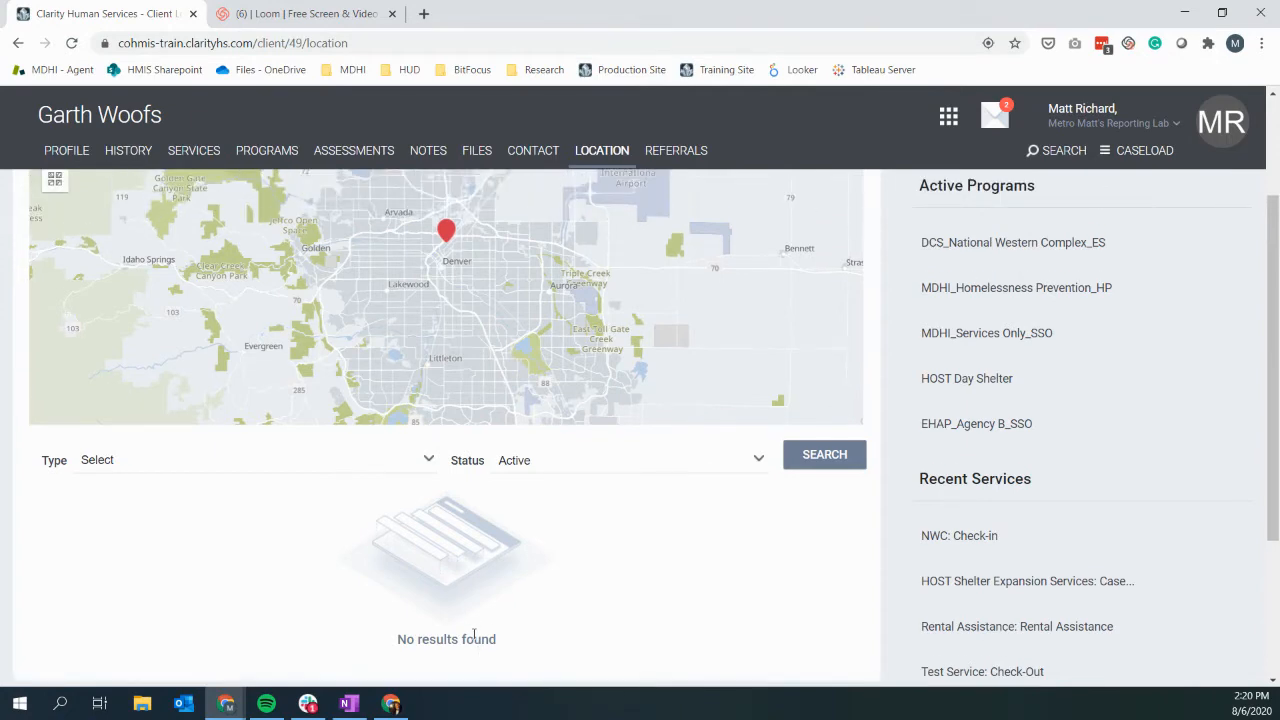
scroll(470, 640, "up", 2)
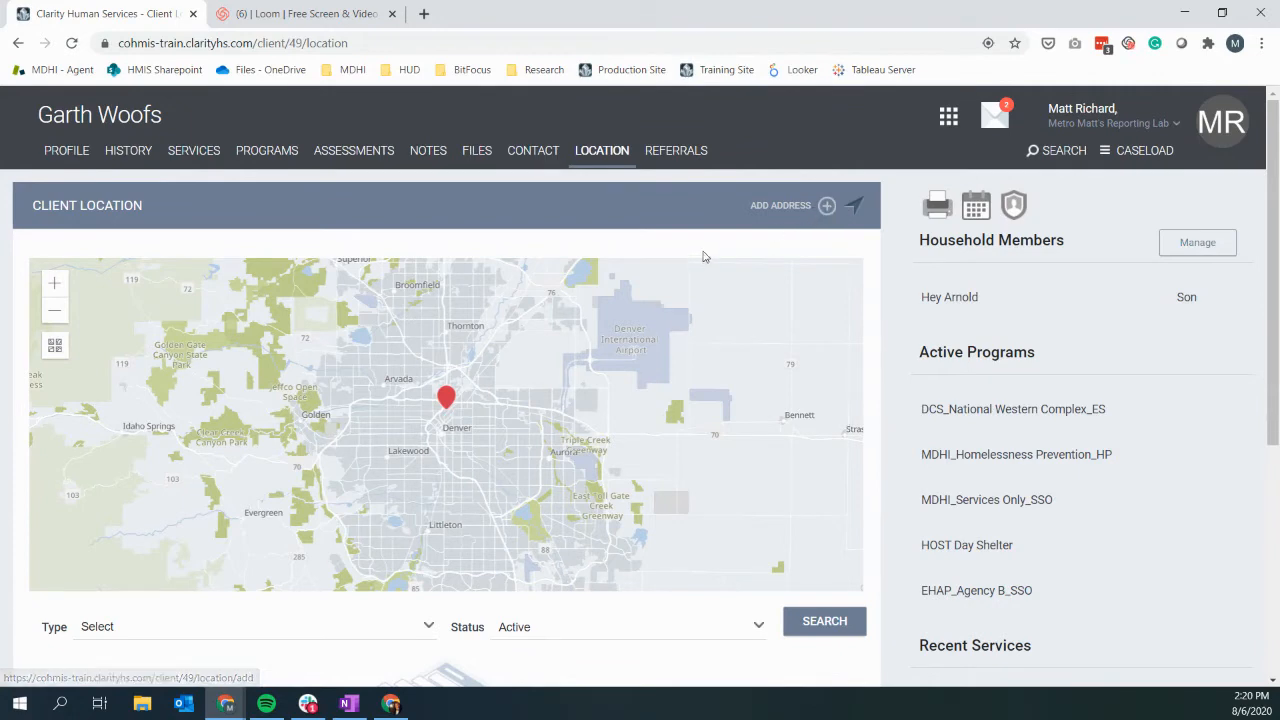
left_click(827, 207)
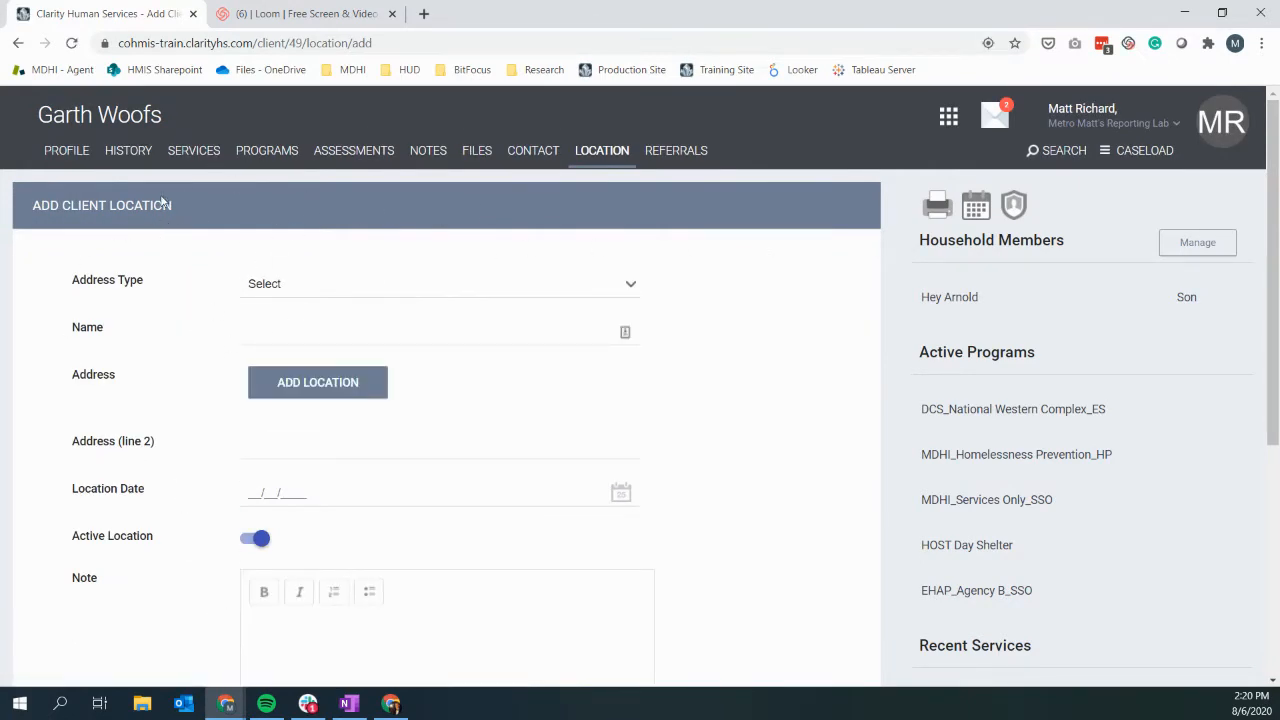
Step: Flag the required location fields and set Address Type to Last Permanent Residence
scroll(196, 398, "down", 1)
scroll(196, 398, "down", 3)
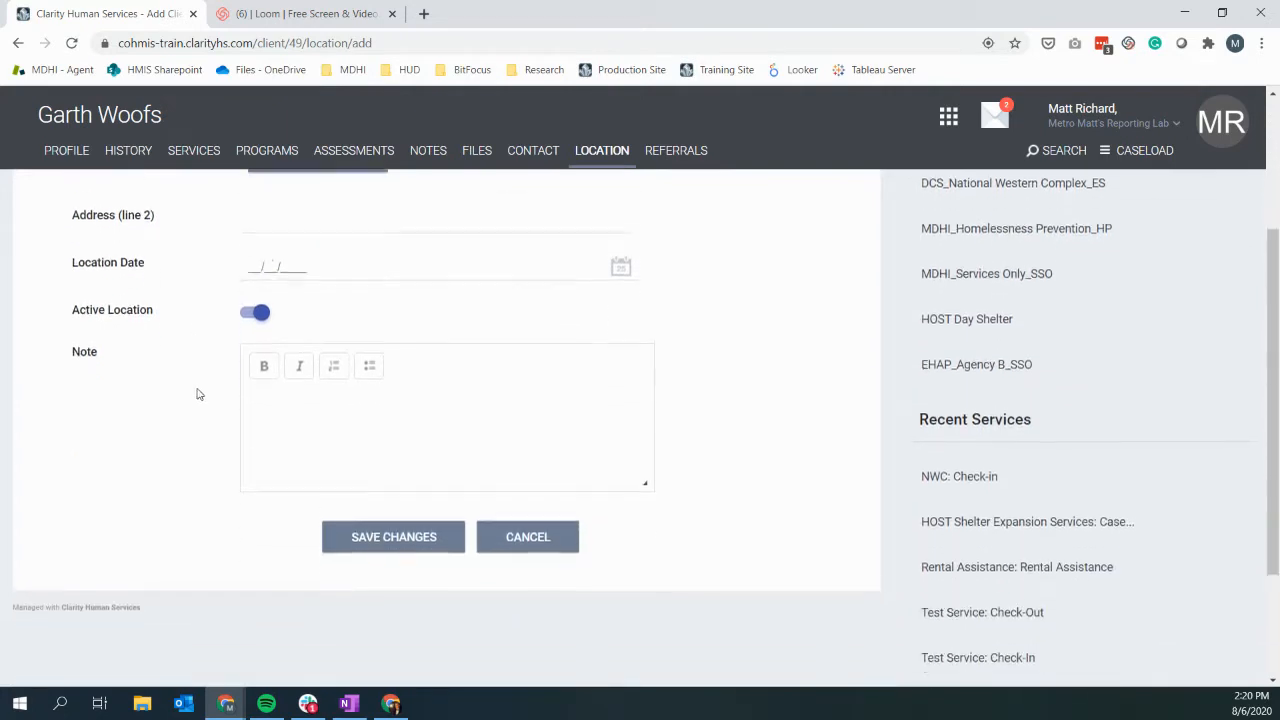
left_click(414, 536)
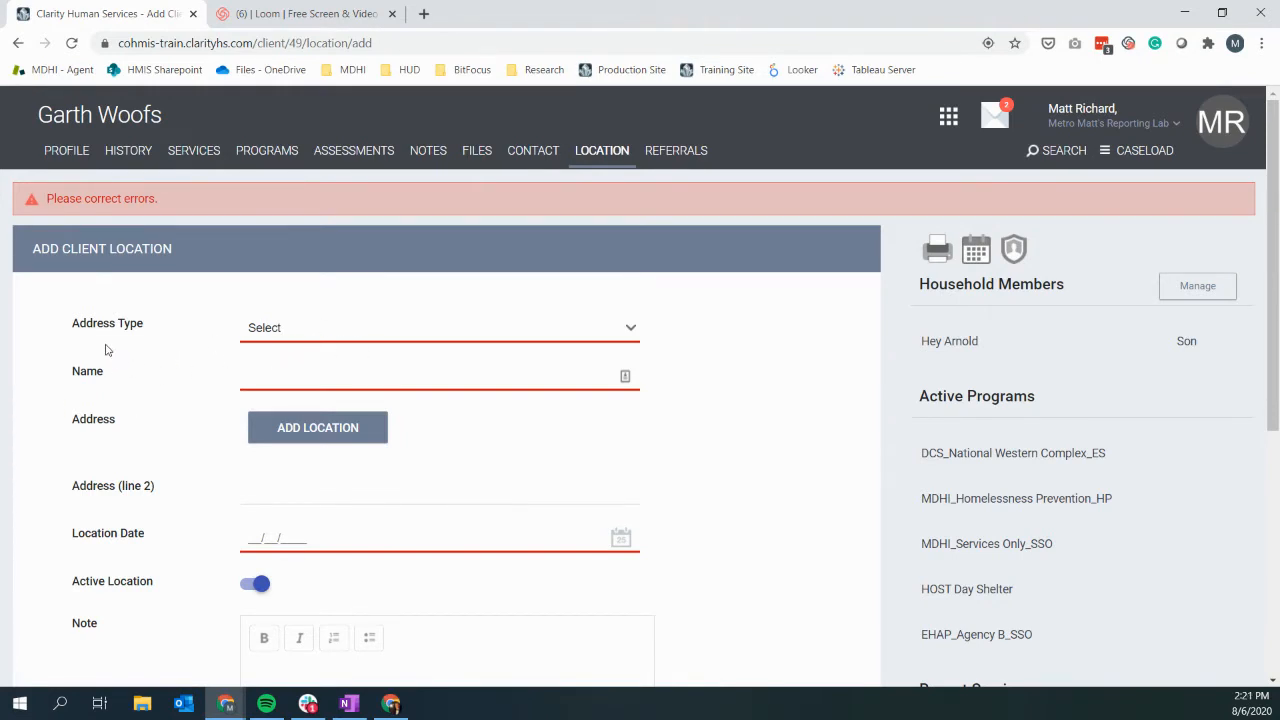
left_click(313, 330)
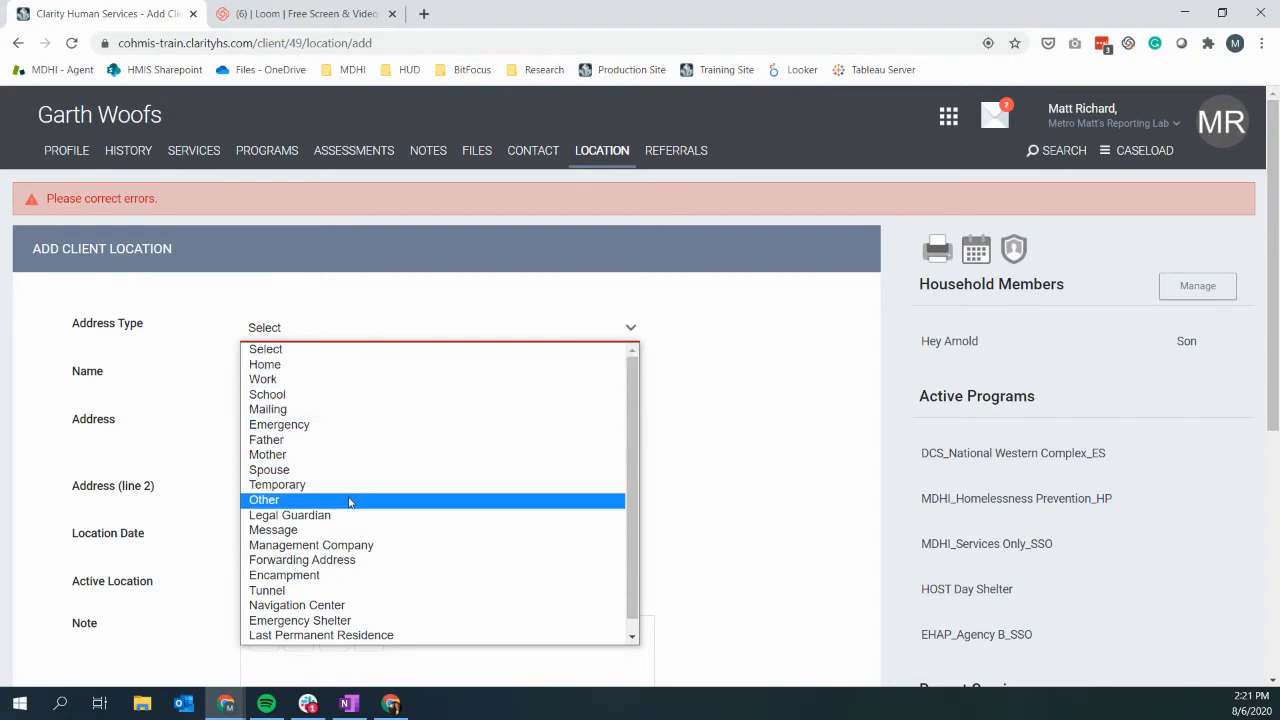
scroll(334, 457, "down", 1)
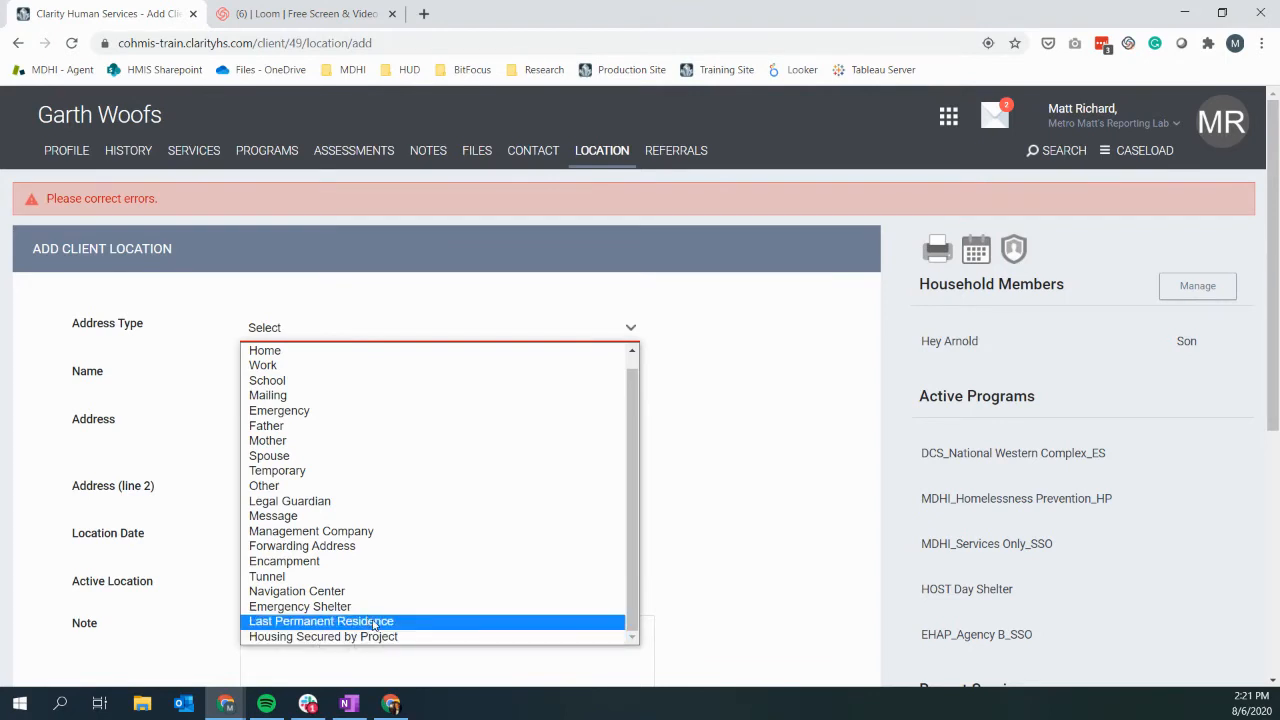
left_click(375, 625)
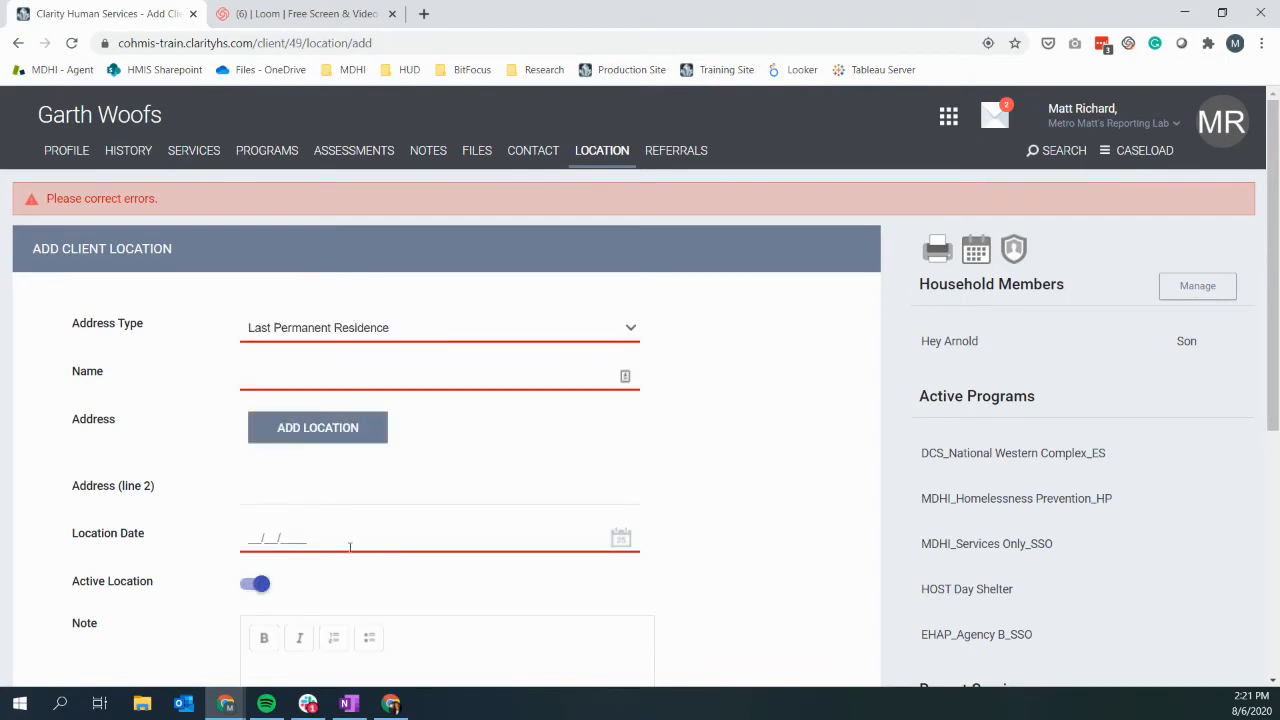
Step: Name the location 'Park Ave' and bring up the Add Location address map
left_click(324, 371)
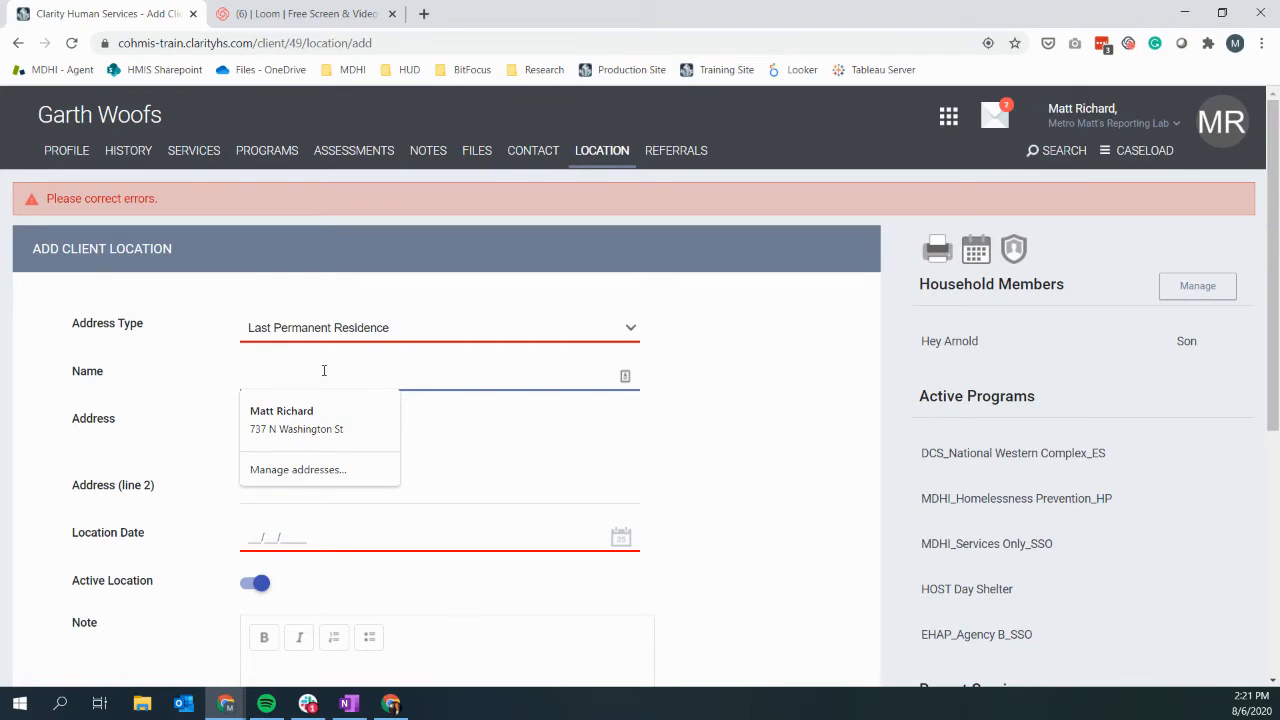
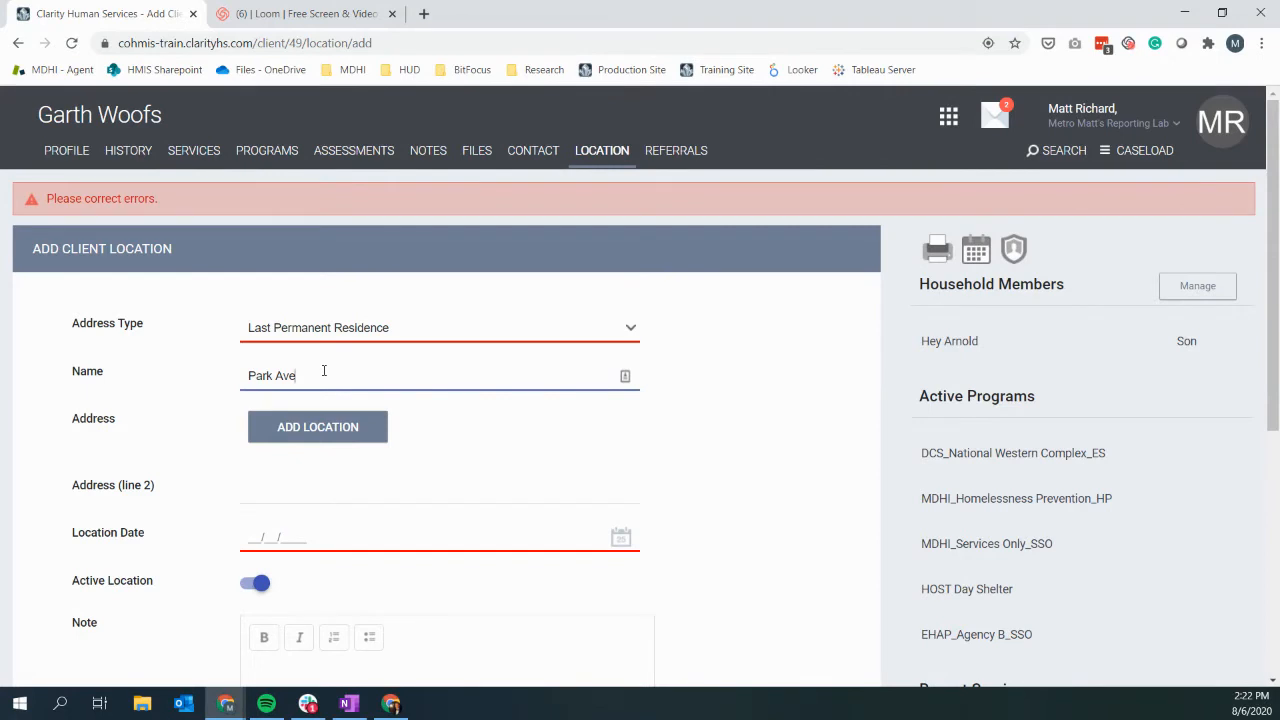
scroll(161, 422, "down", 1)
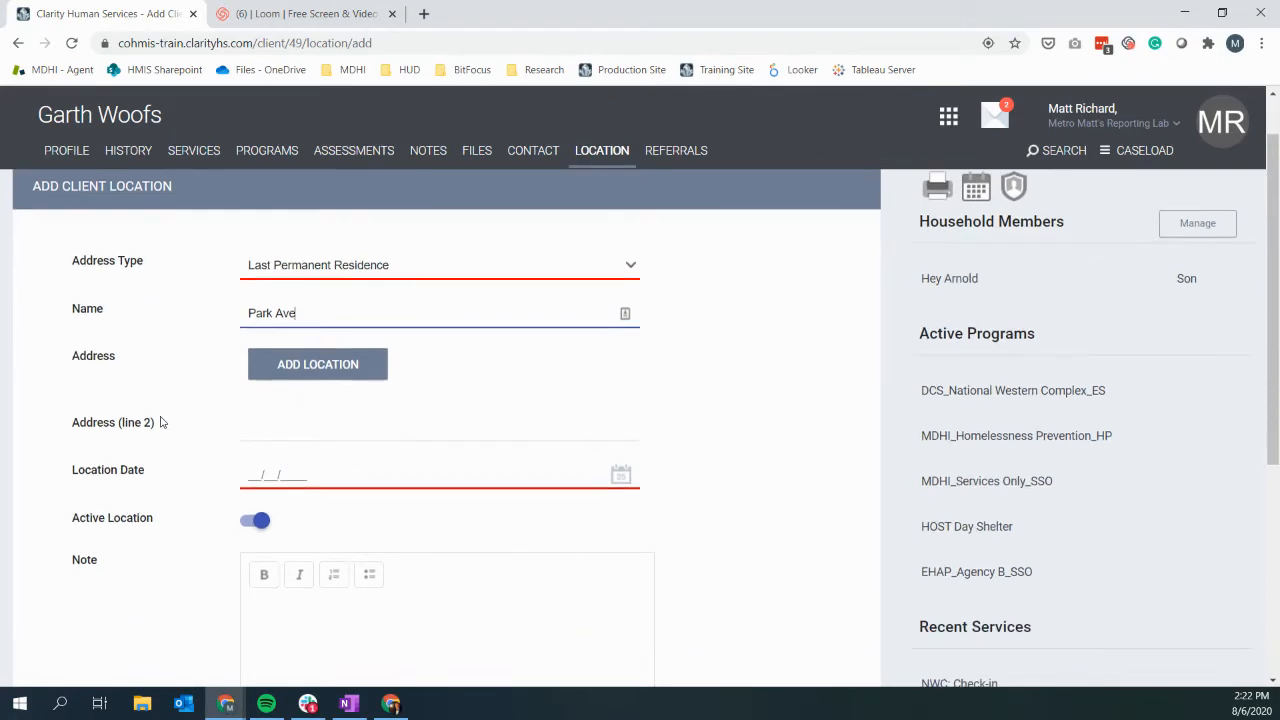
left_click(338, 374)
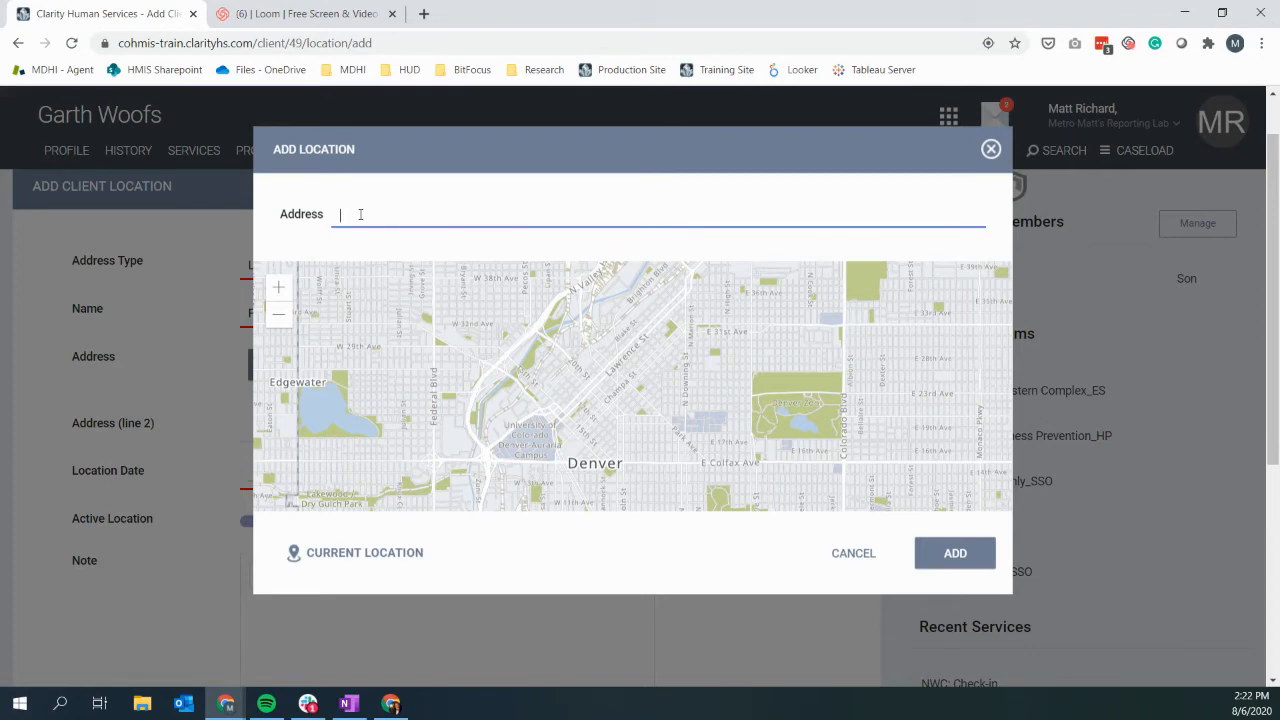
type("80205")
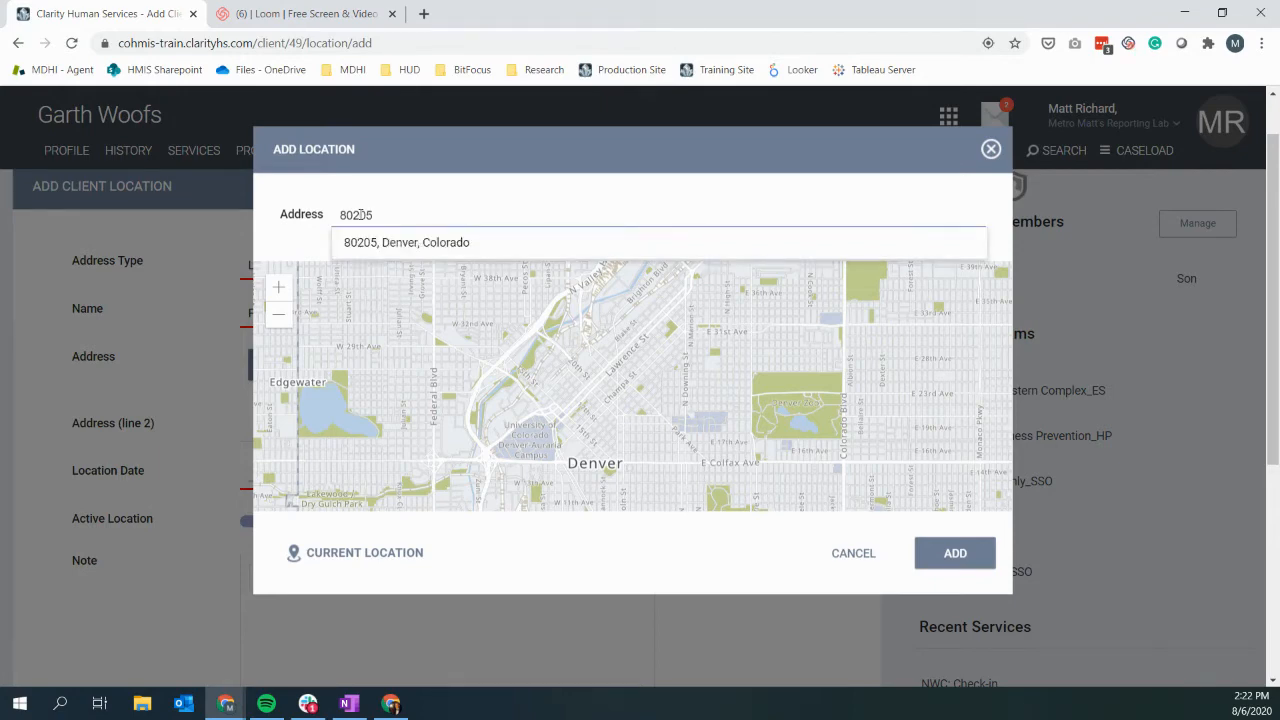
left_click(363, 240)
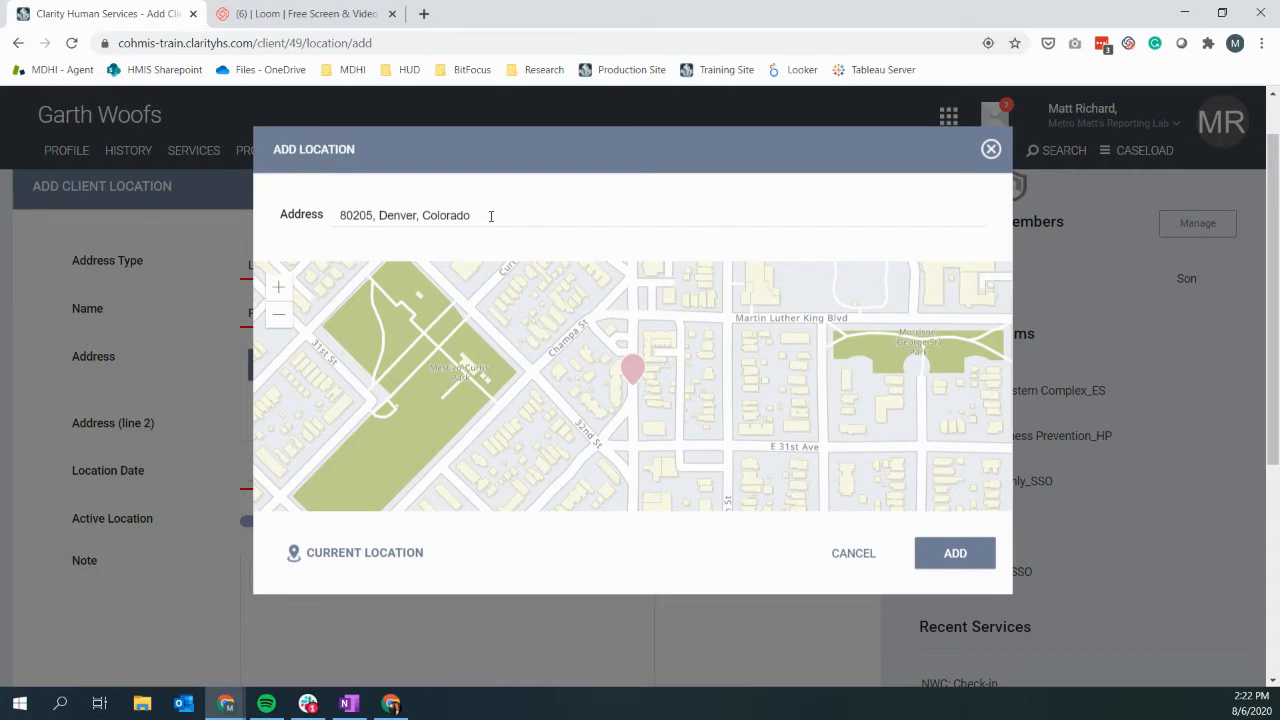
triple_click(444, 214)
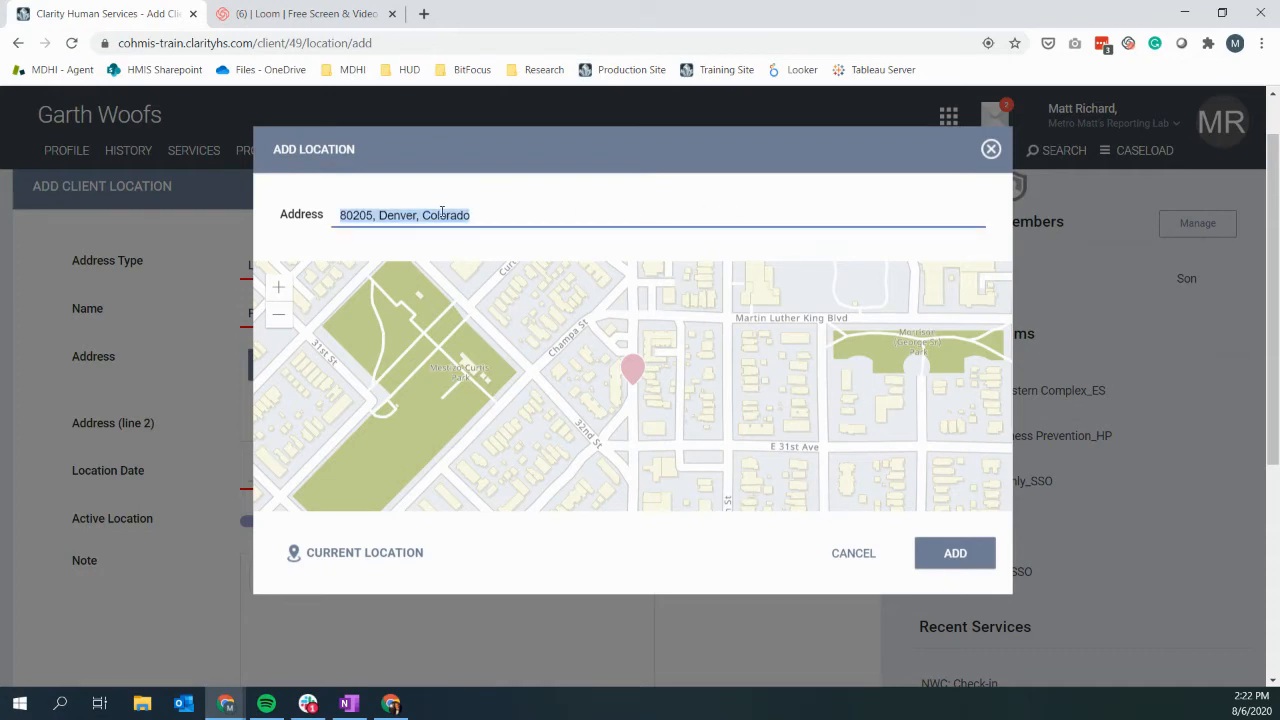
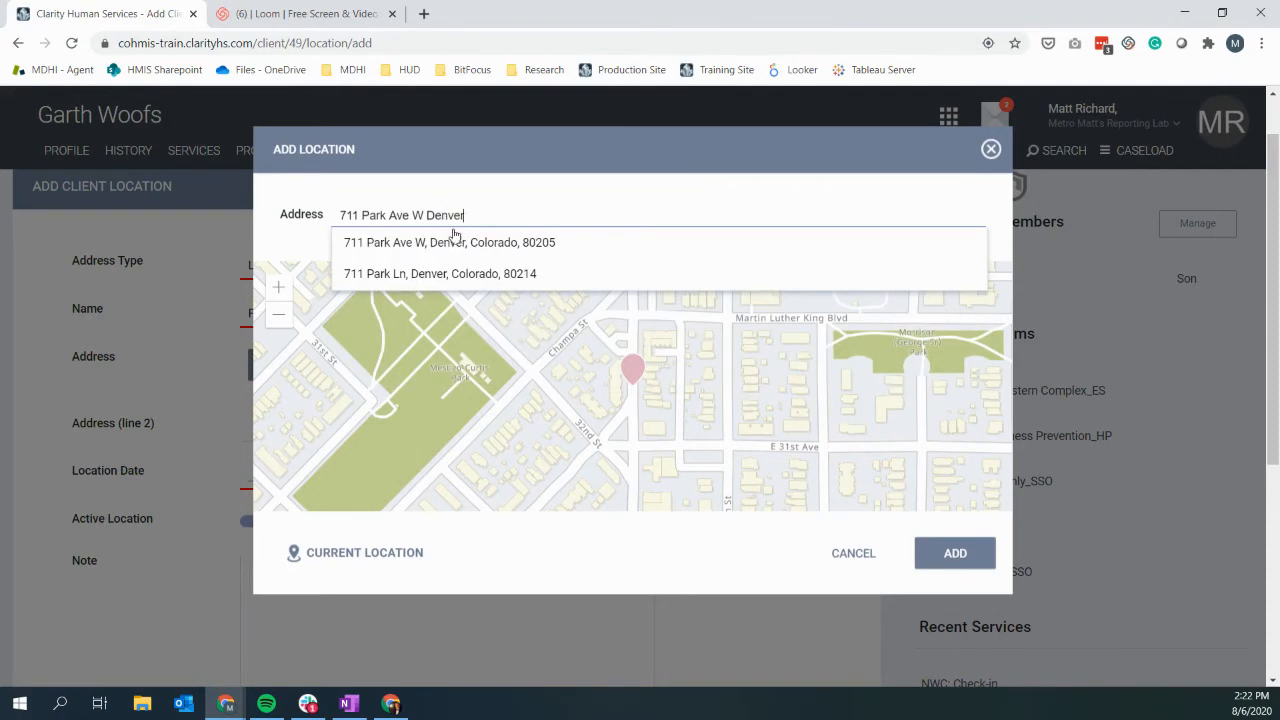
left_click(465, 249)
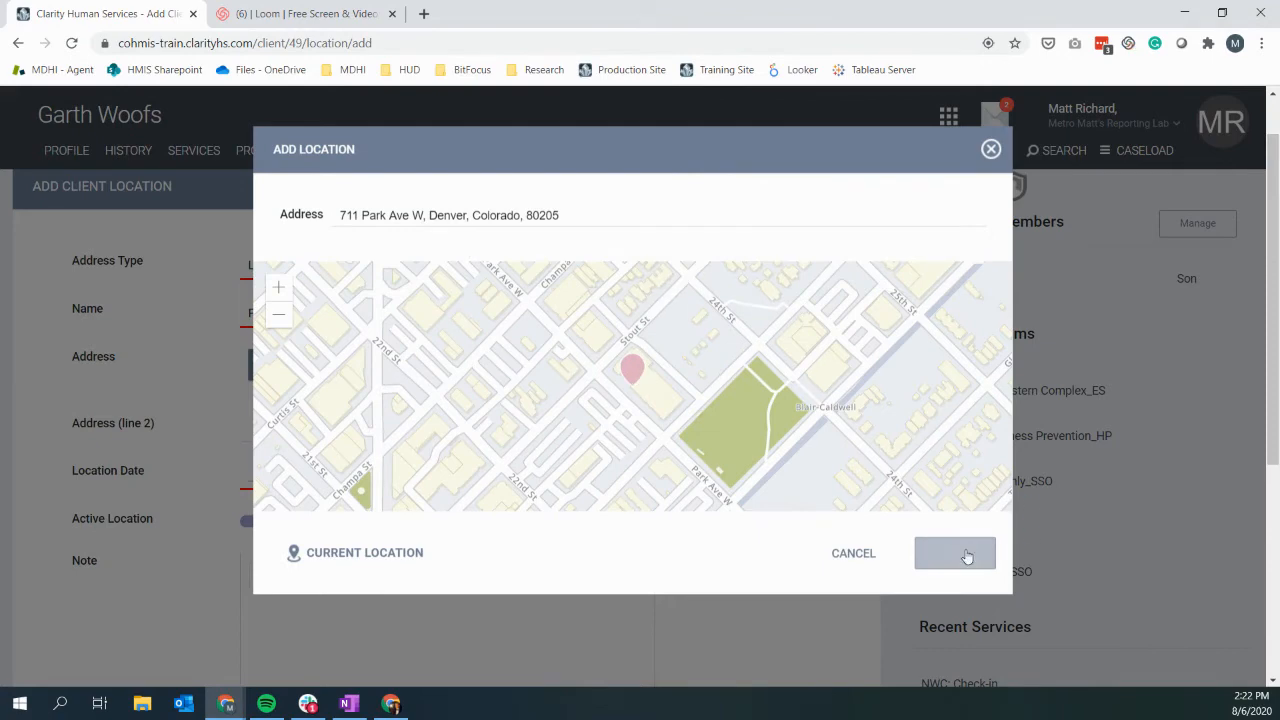
left_click(431, 217)
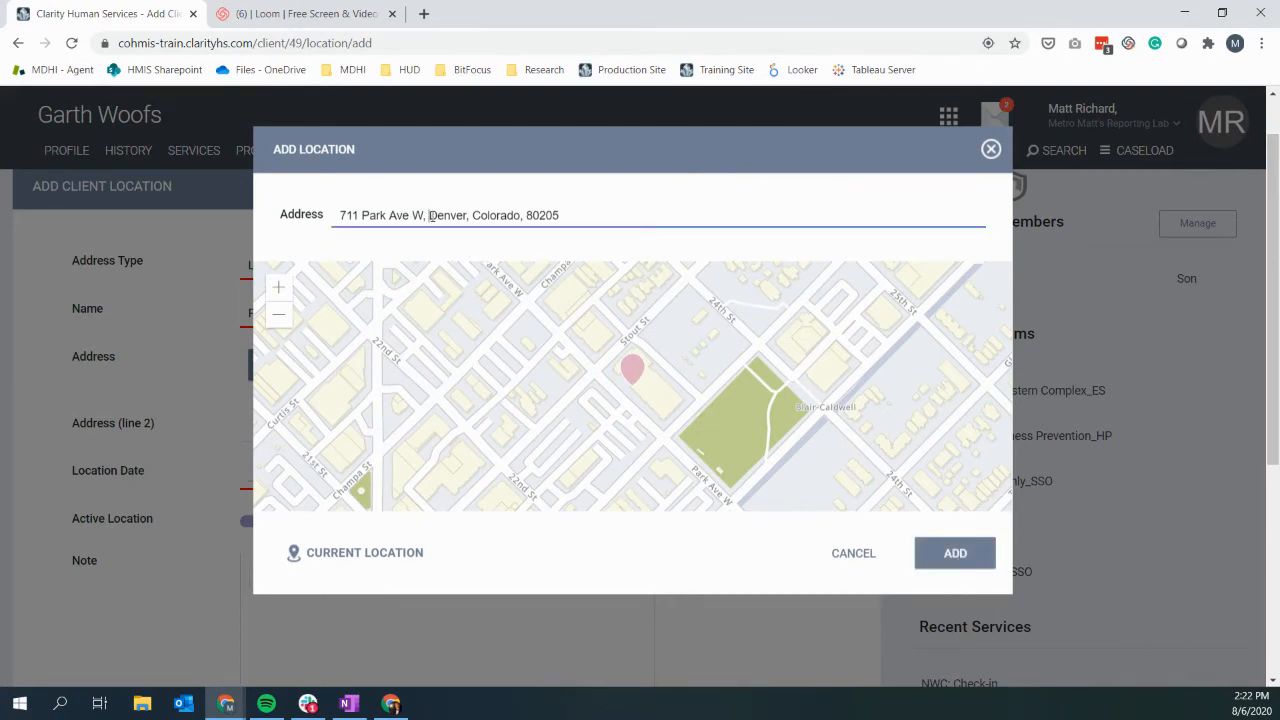
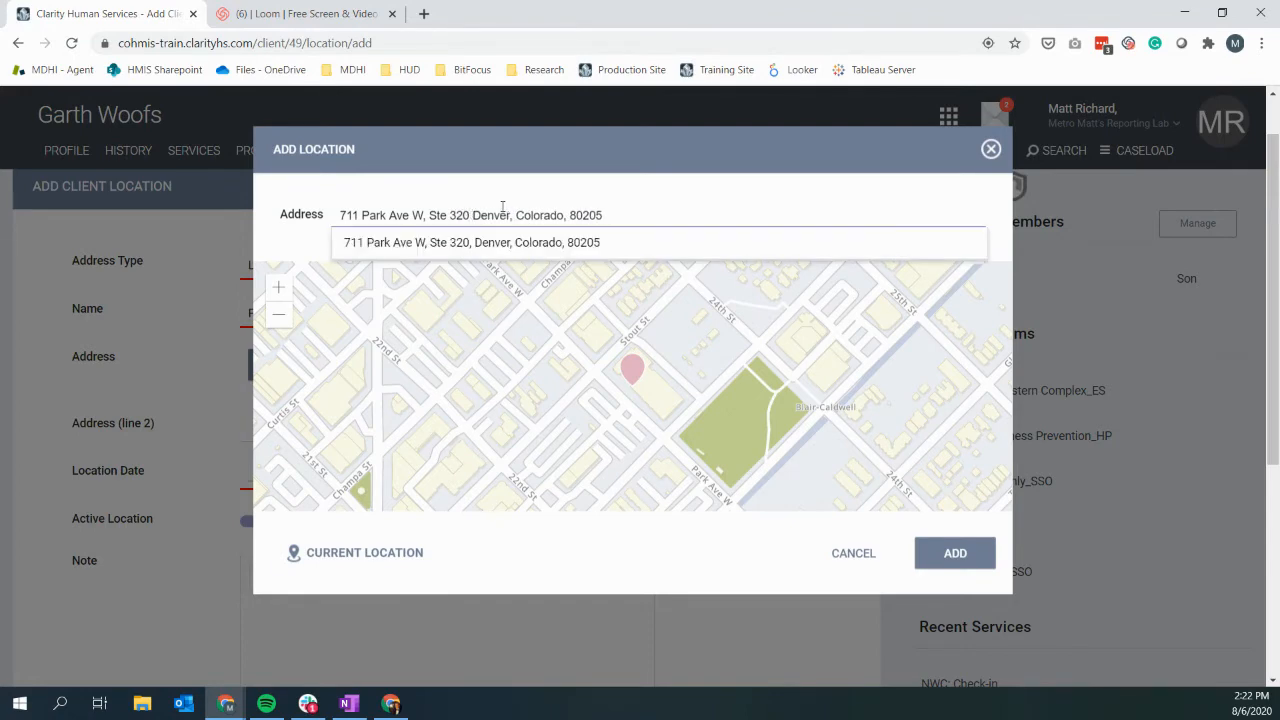
left_click(647, 237)
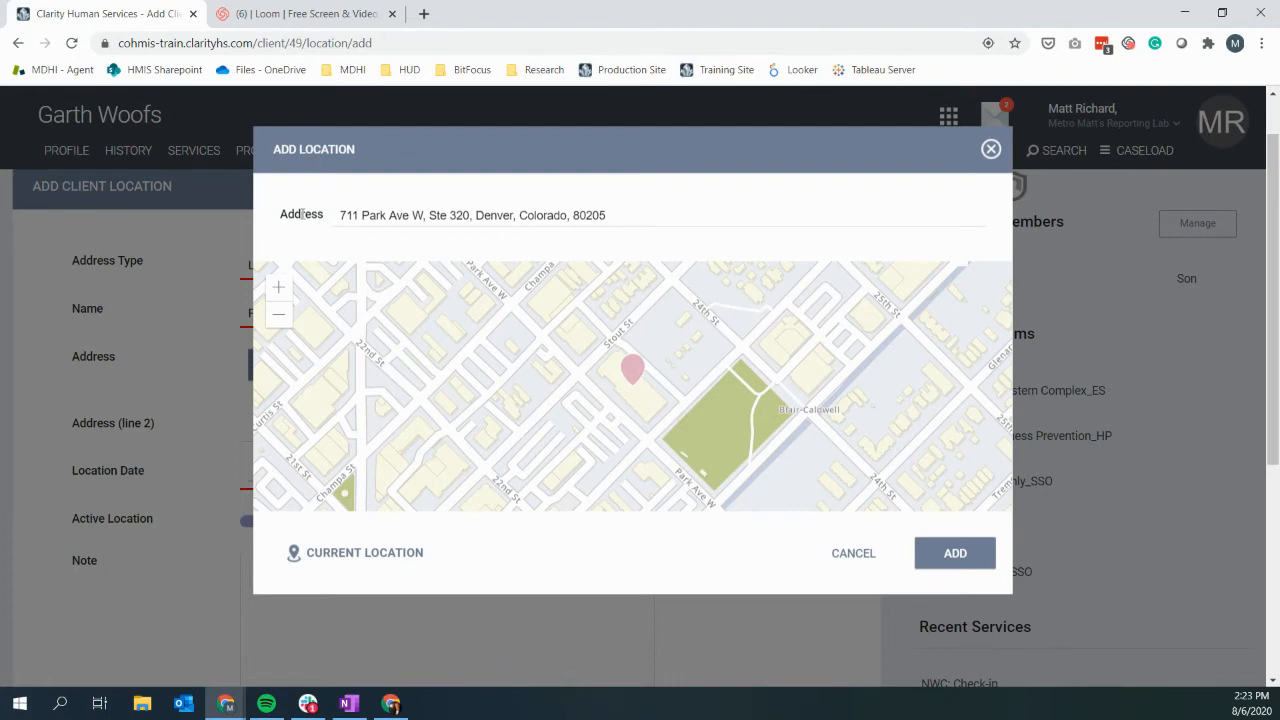
left_click(953, 555)
Step: Set the Location Date to 08/06/2020
scroll(88, 450, "down", 1)
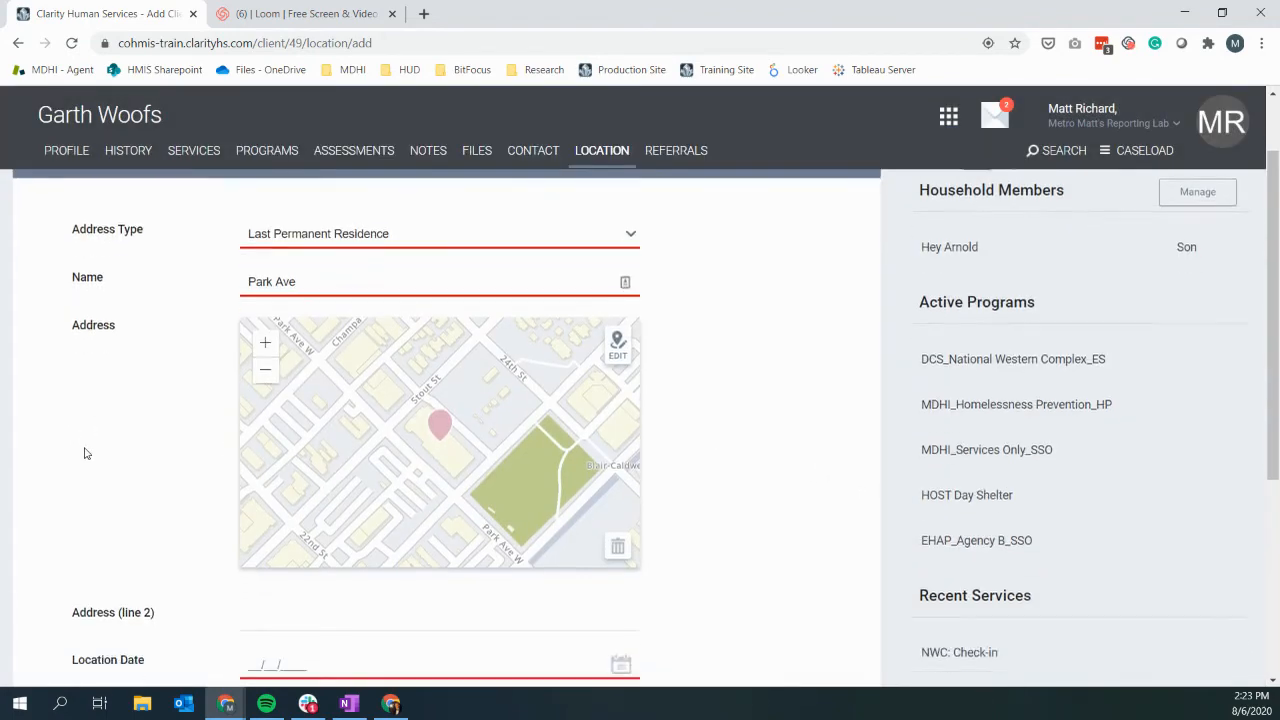
left_click(263, 540)
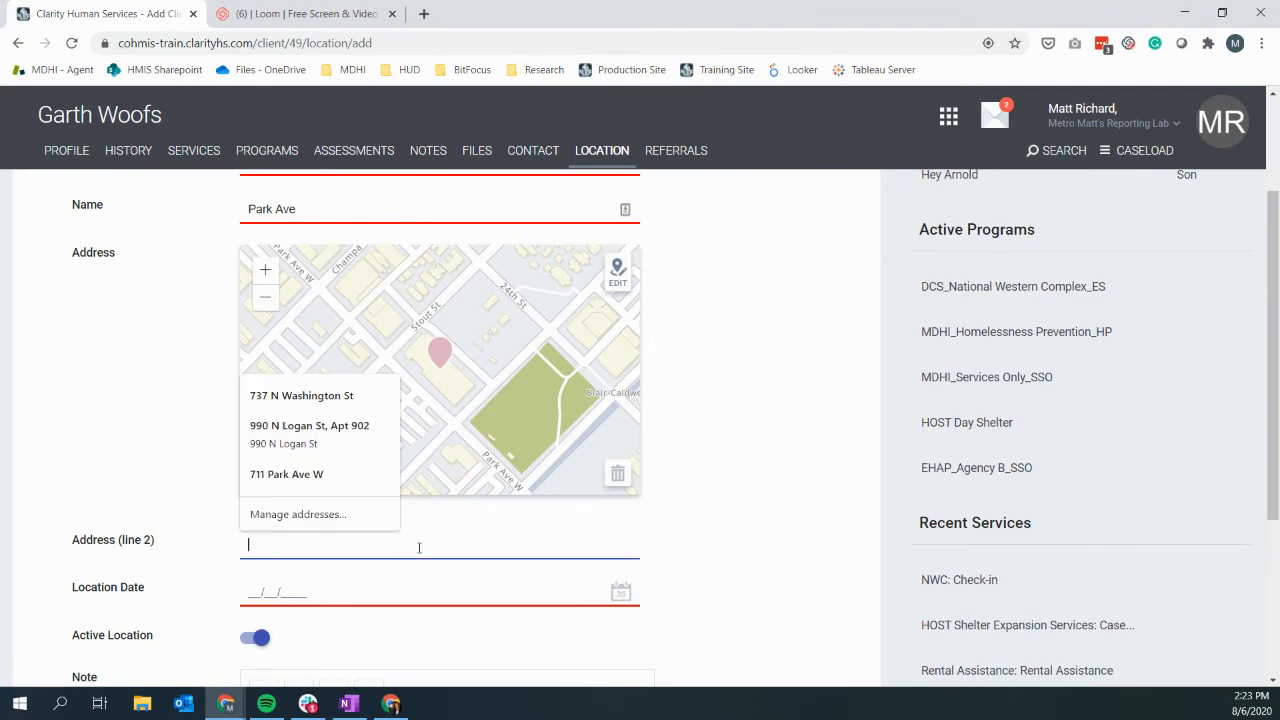
left_click(251, 591)
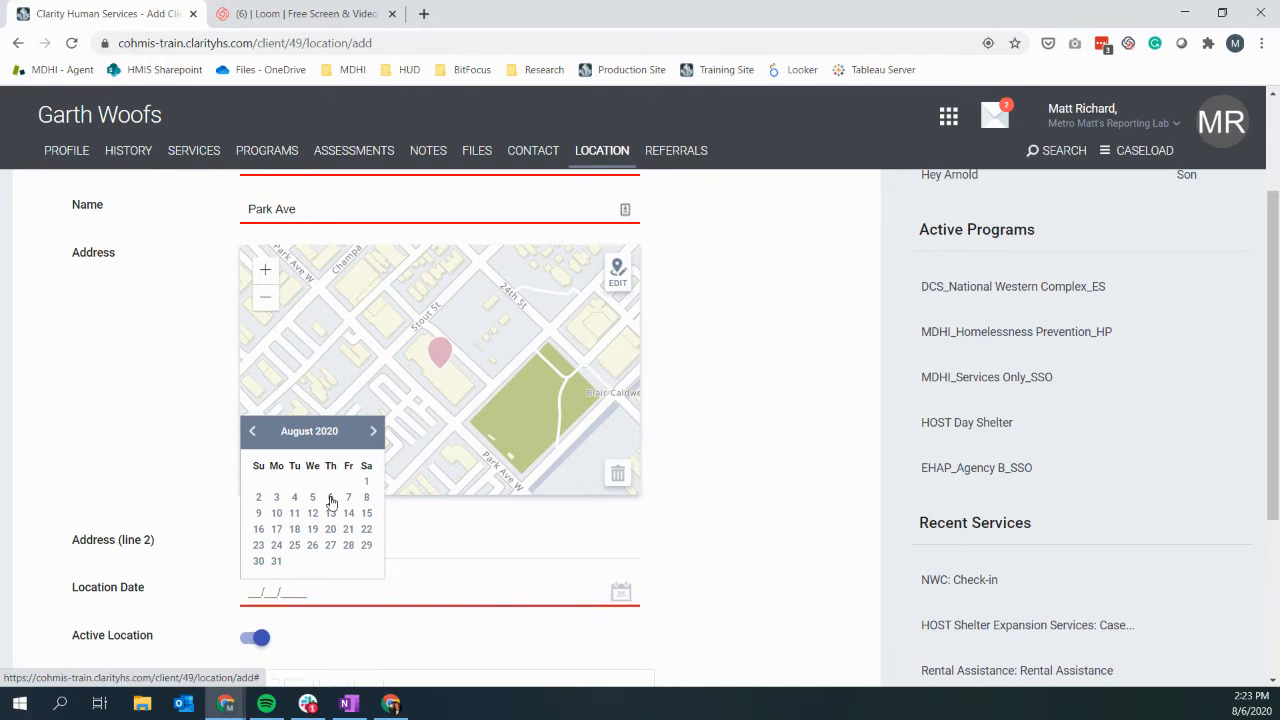
left_click(331, 500)
Step: Save the new Park Ave location with Active Location left on
scroll(168, 494, "down", 2)
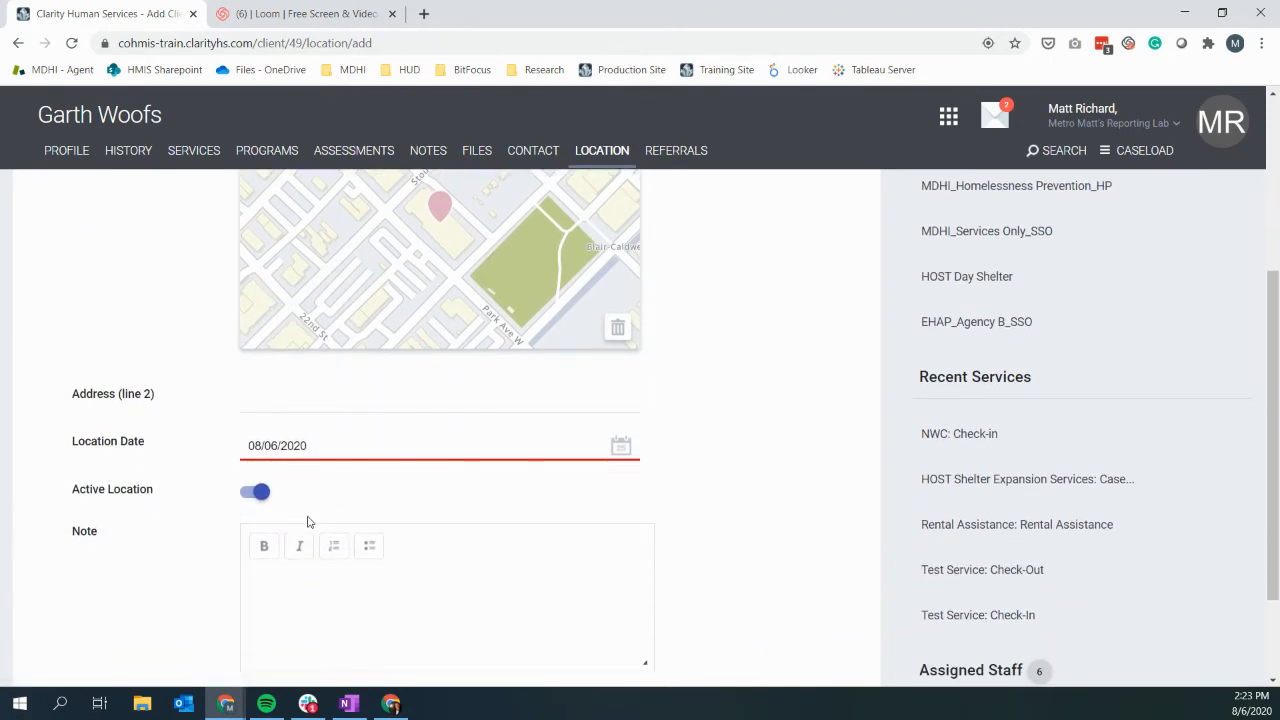
scroll(308, 521, "down", 2)
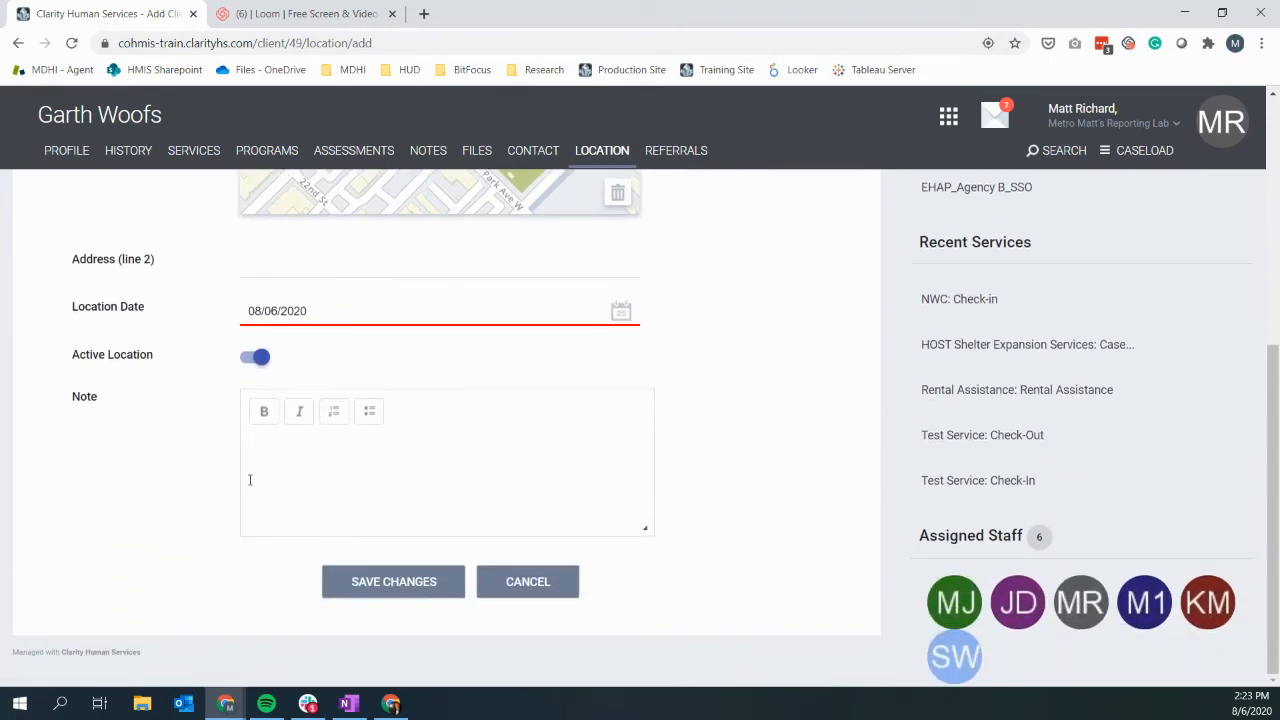
left_click(400, 488)
scroll(400, 500, "up", 1)
scroll(400, 500, "down", 1)
left_click(408, 578)
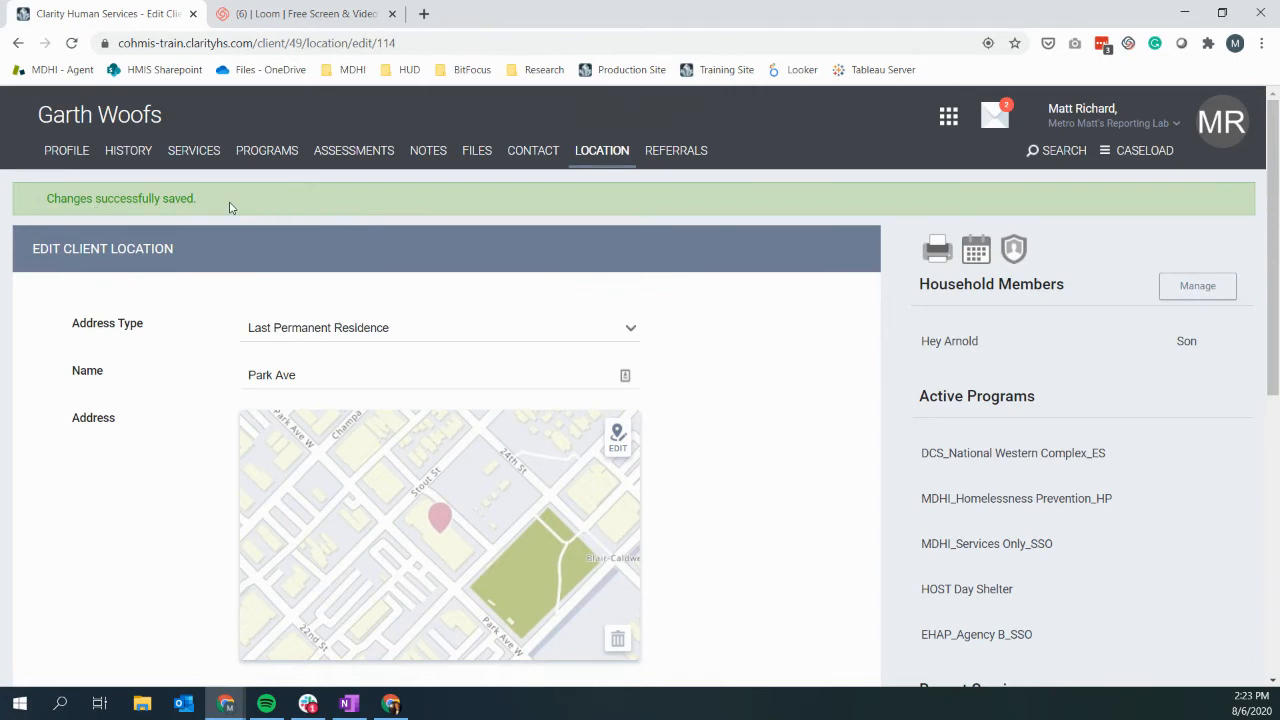
Step: Return to the Location tab and zoom the map out to show the Denver pin and address table
left_click(604, 161)
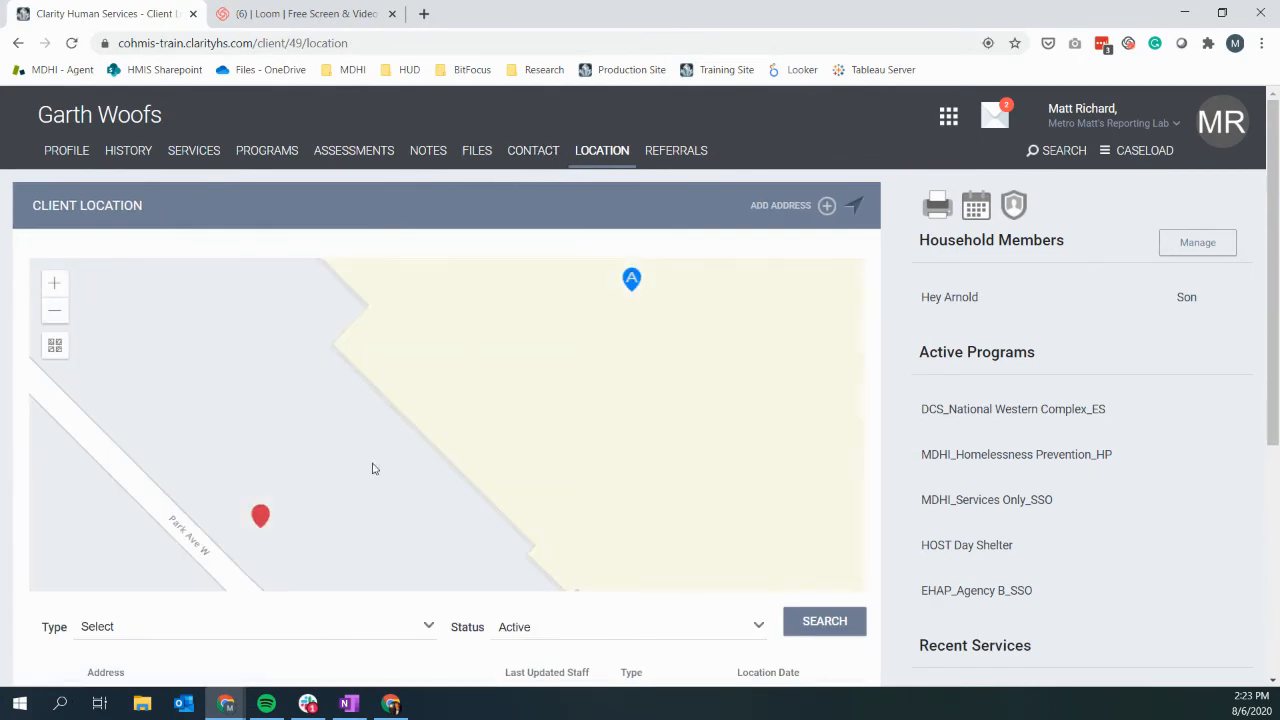
left_click(61, 311)
left_click(61, 311)
left_click(61, 311)
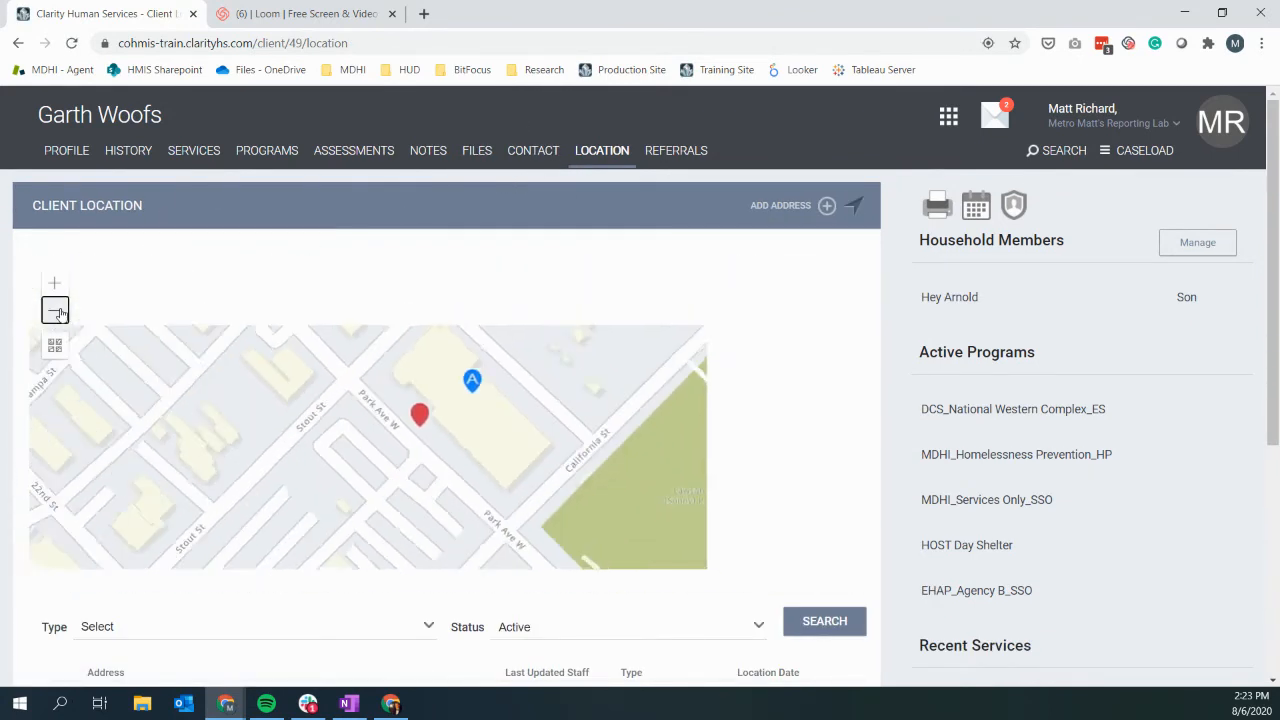
left_click(61, 311)
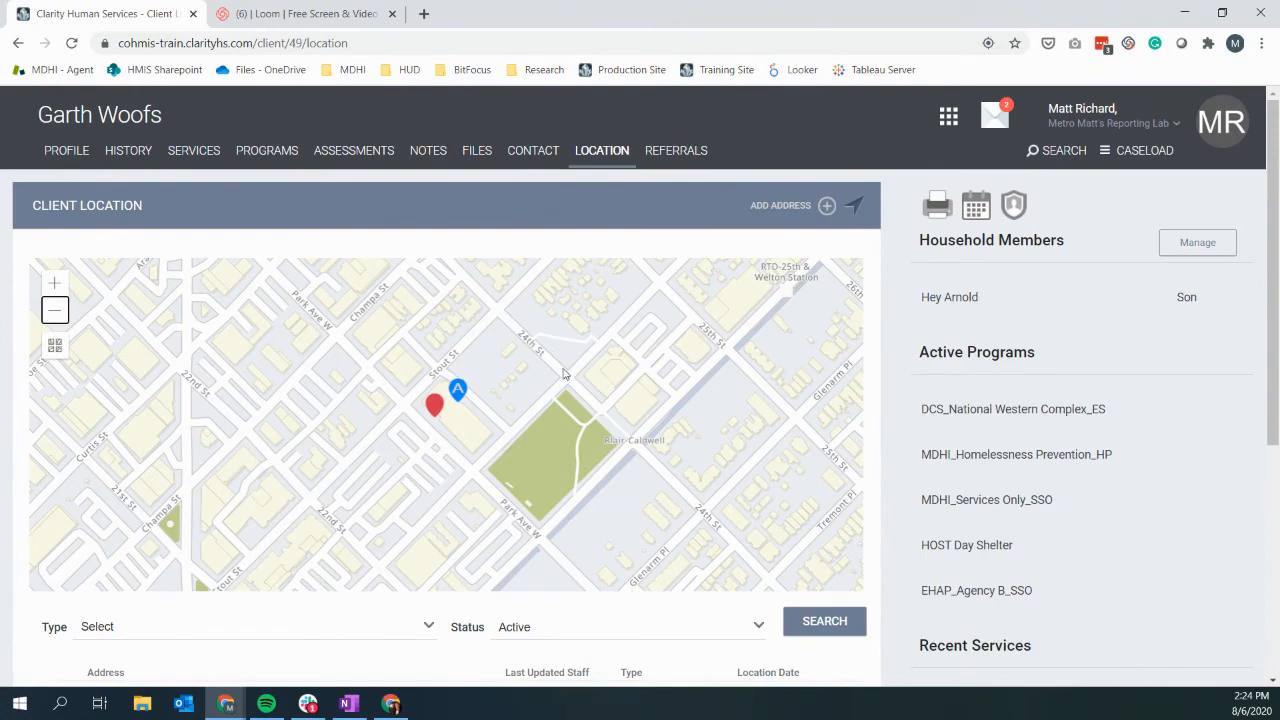
double_click(55, 310)
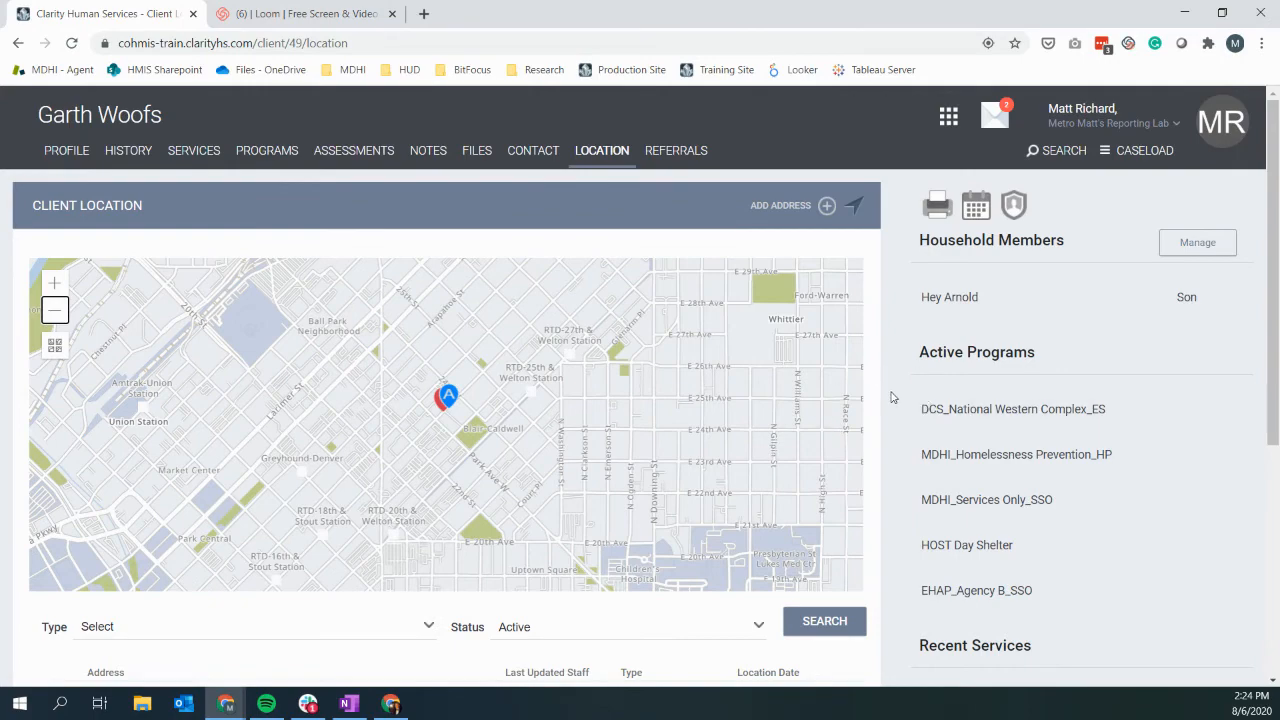
scroll(893, 397, "down", 2)
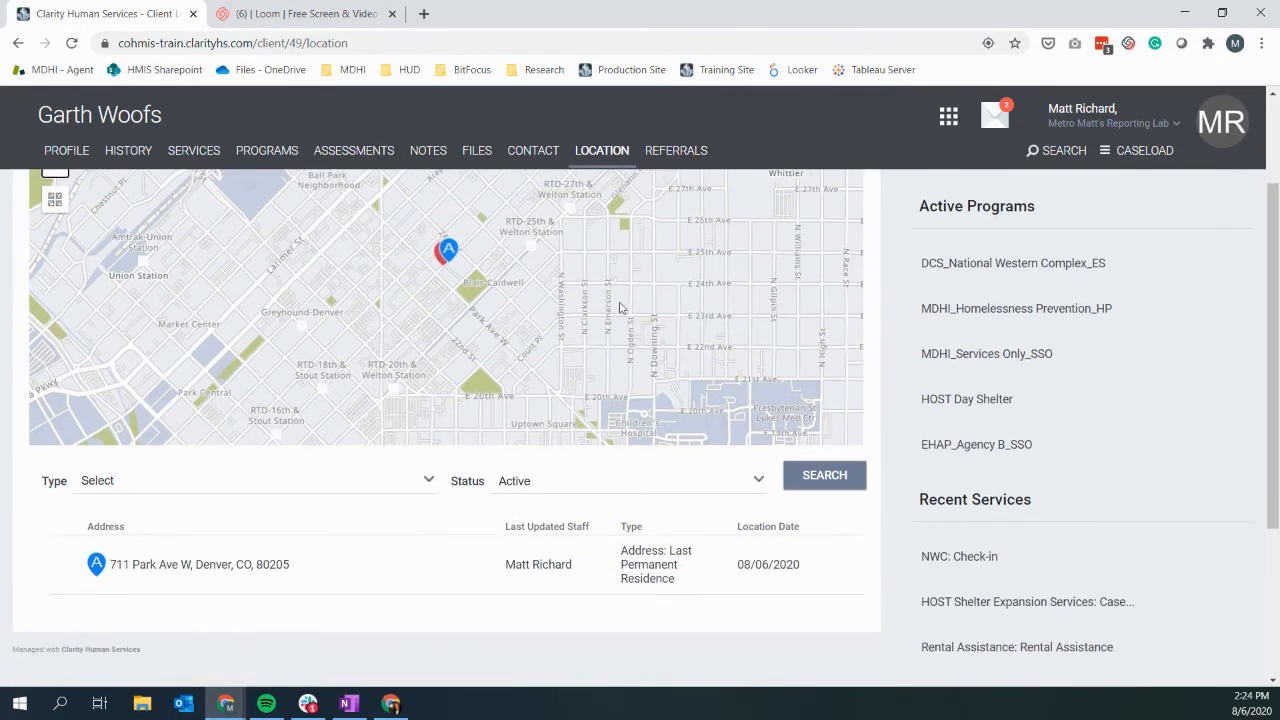
mouse_move(182, 583)
scroll(182, 583, "down", 1)
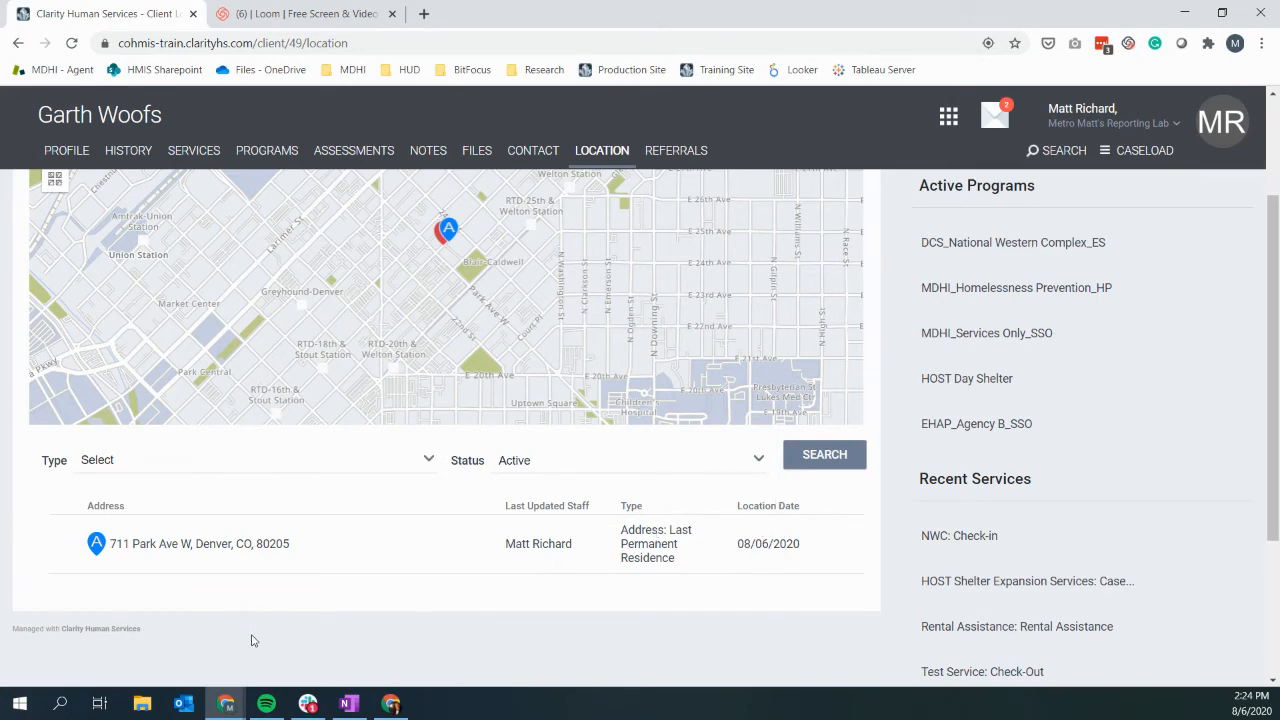
scroll(251, 640, "down", 1)
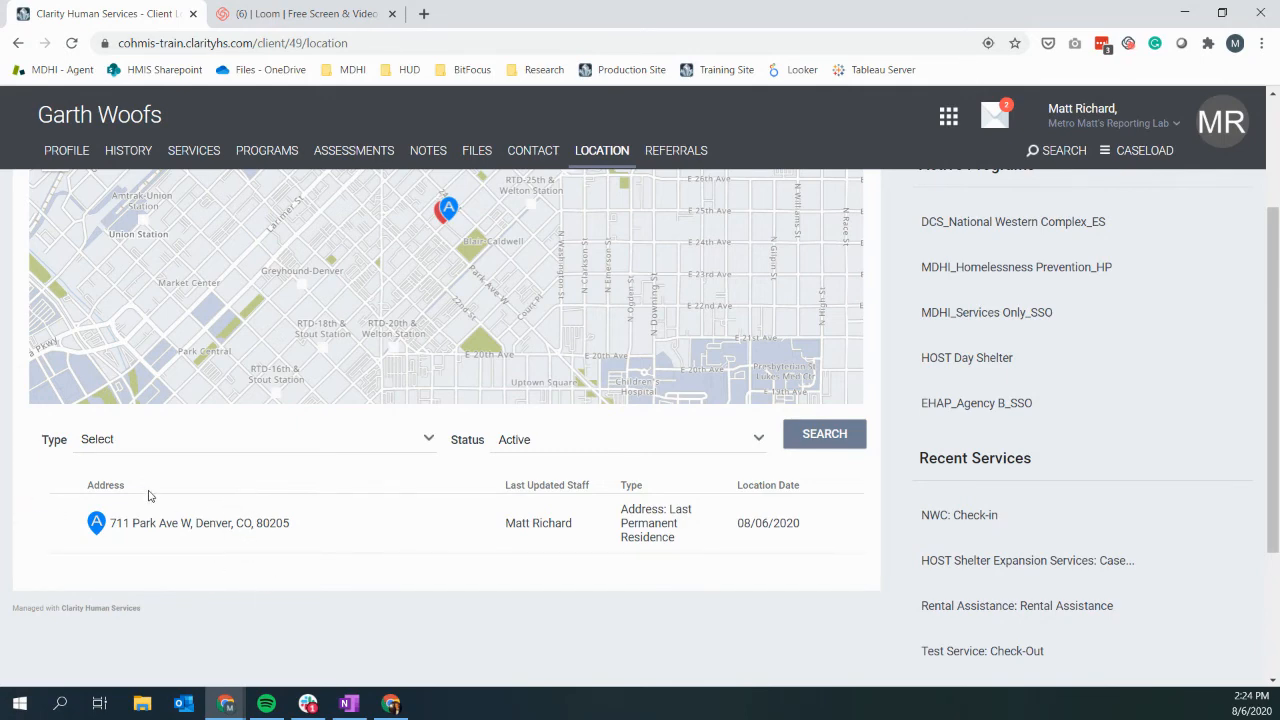
left_click(186, 449)
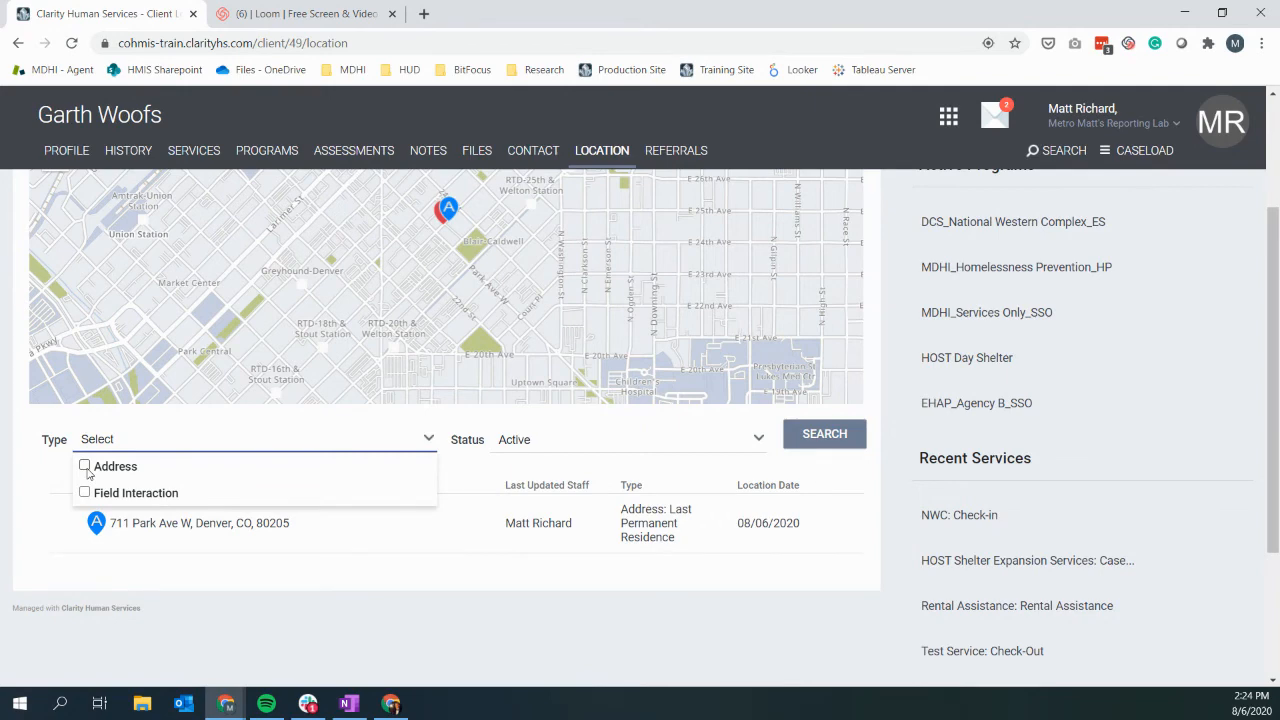
left_click(216, 598)
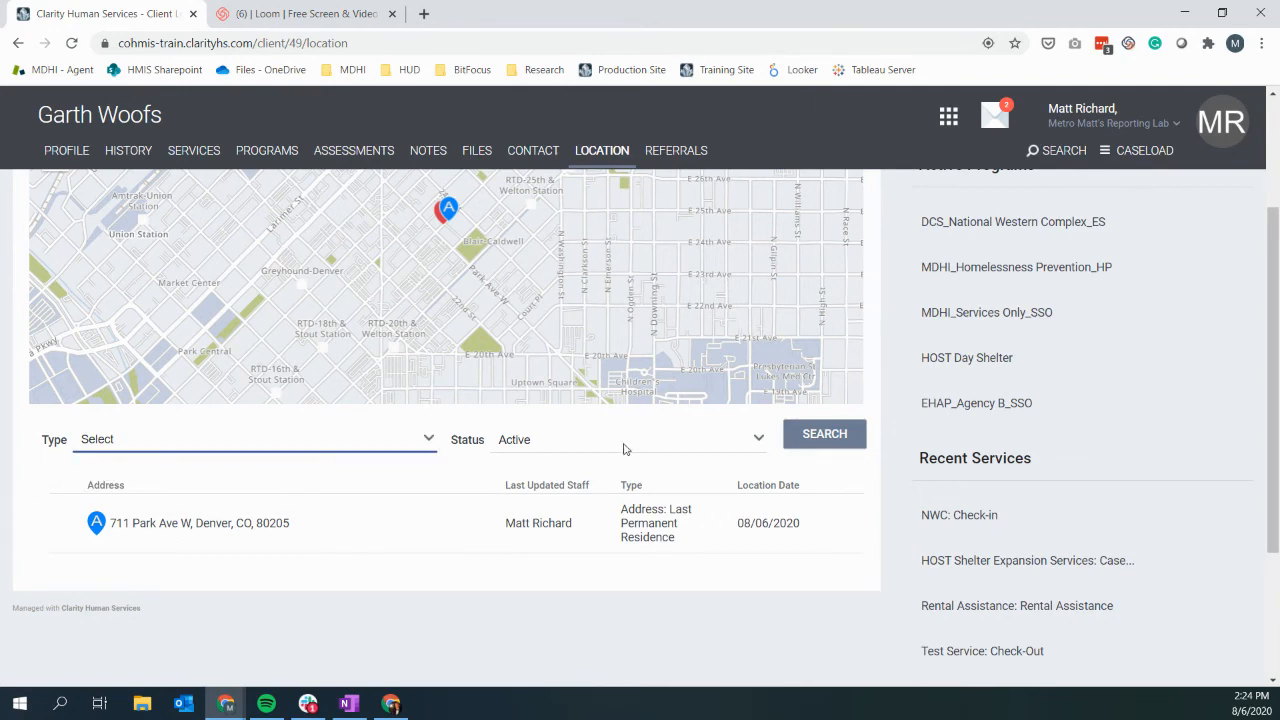
left_click(593, 449)
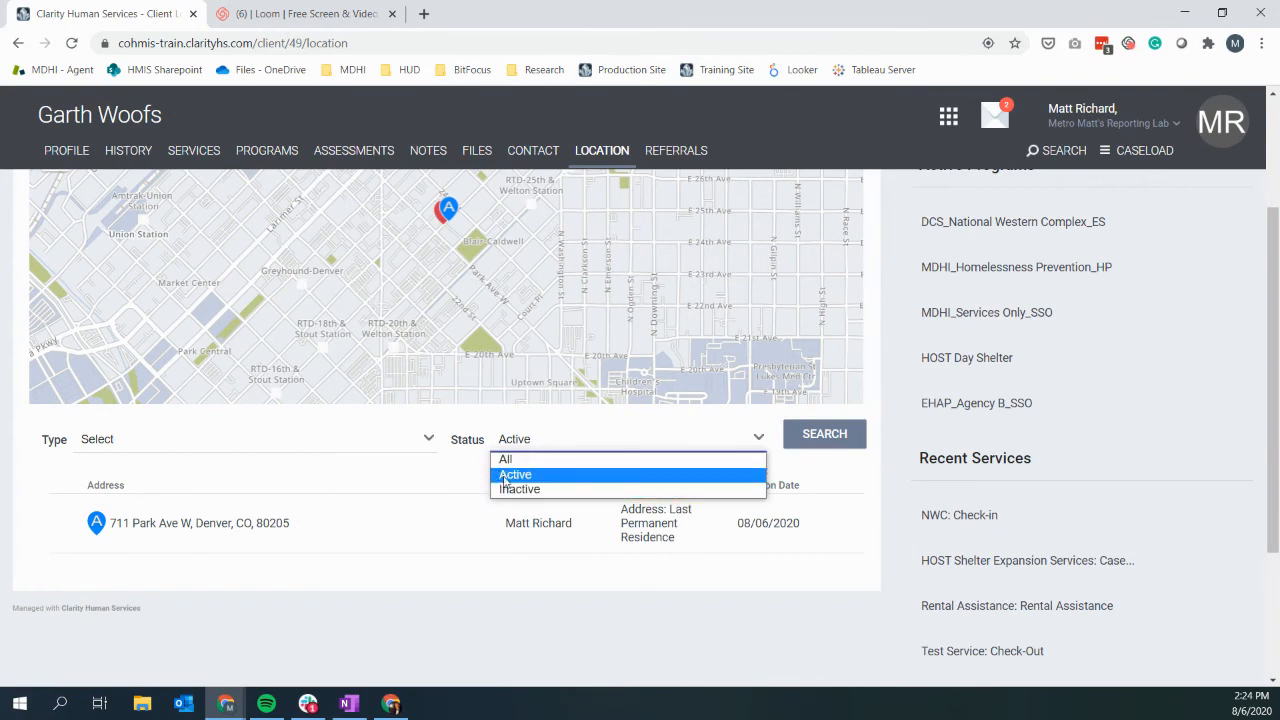
left_click(466, 607)
scroll(466, 622, "up", 3)
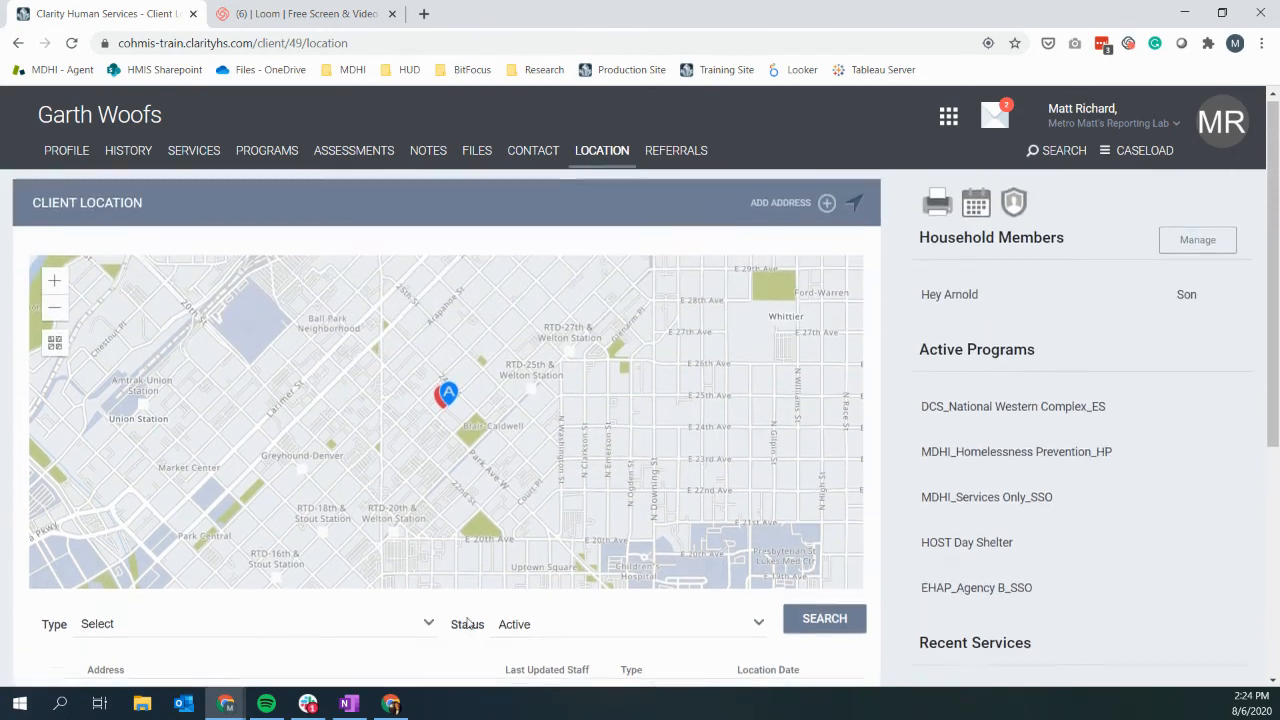